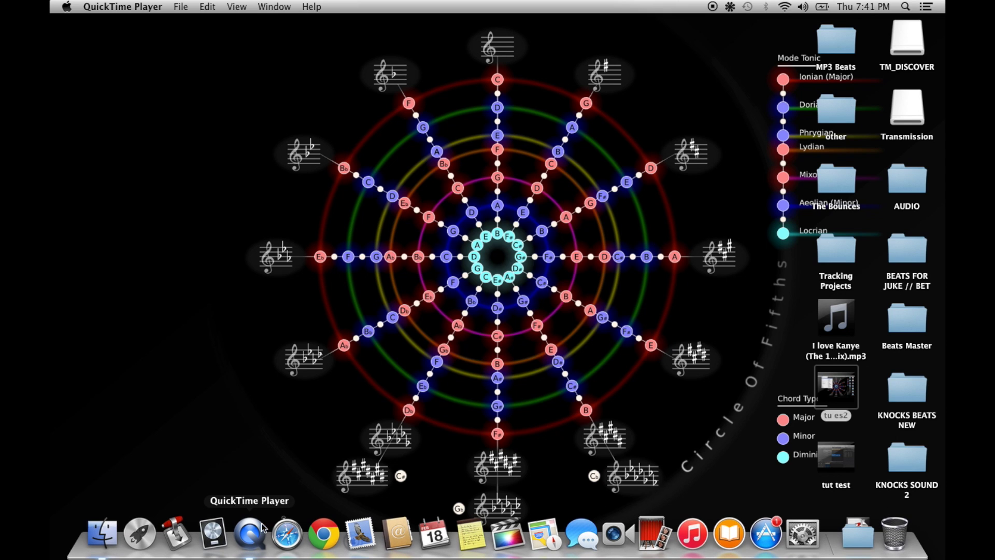
- Switch to Logic Pro X from the Dock, bringing up the 'Chp tut' project
left_click(213, 534)
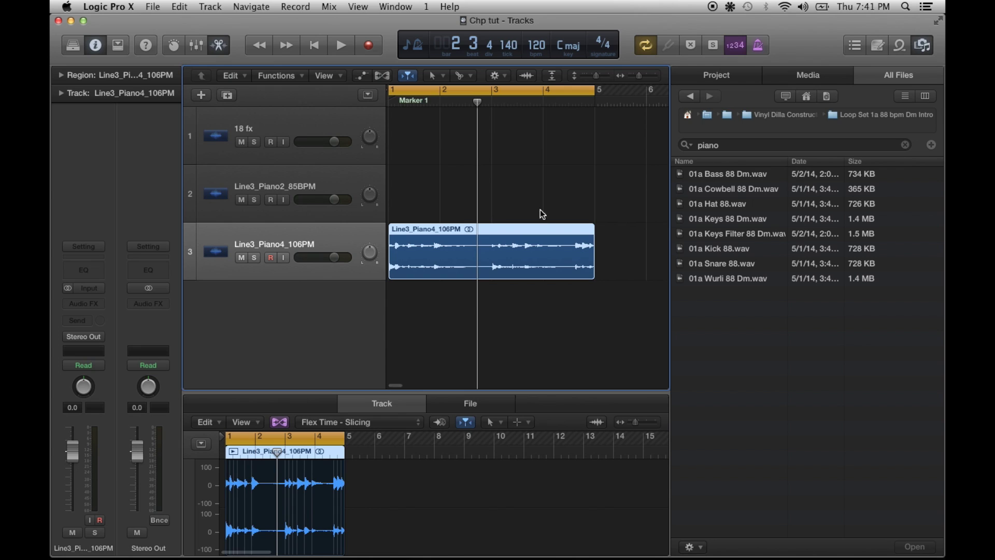
left_click(619, 195)
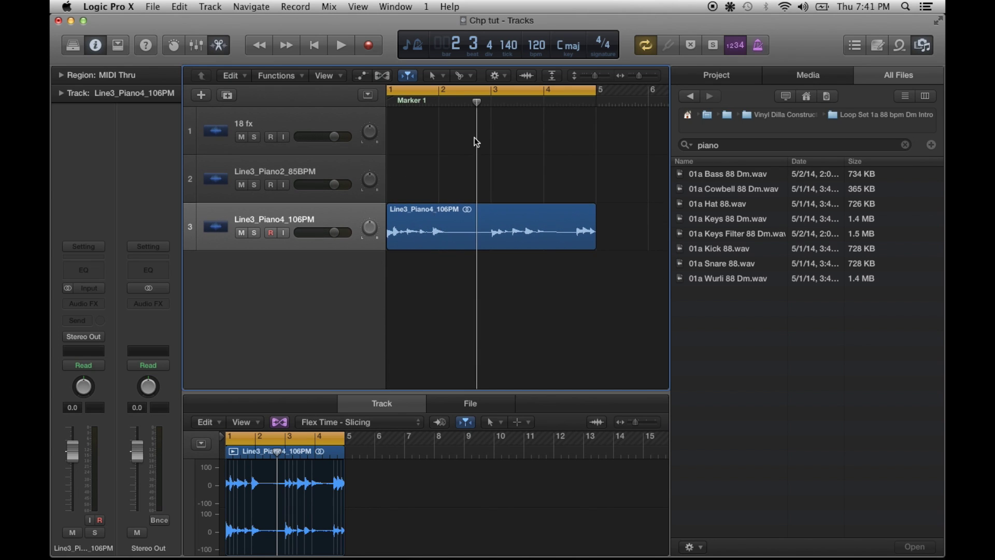
key("space")
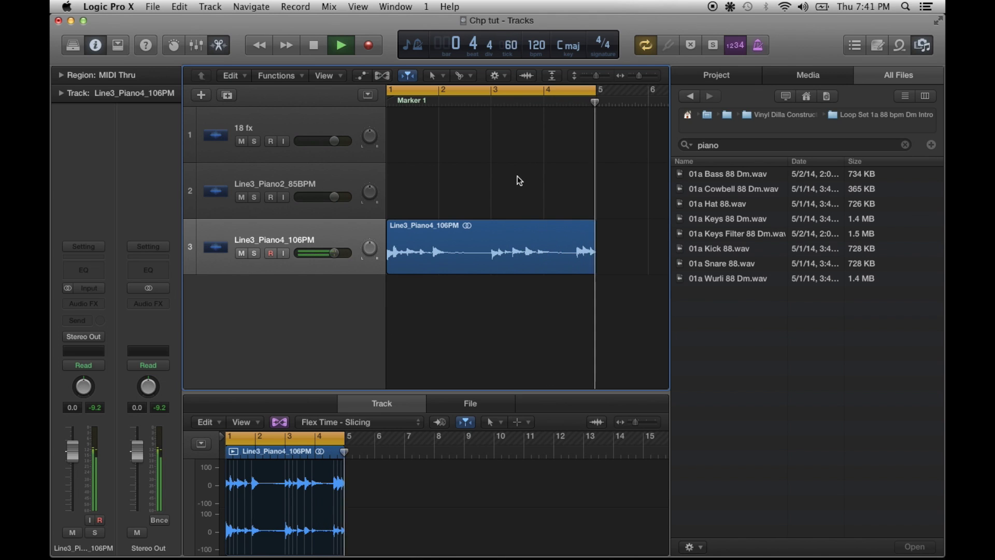
key("space")
scroll(451, 254, "up", 2)
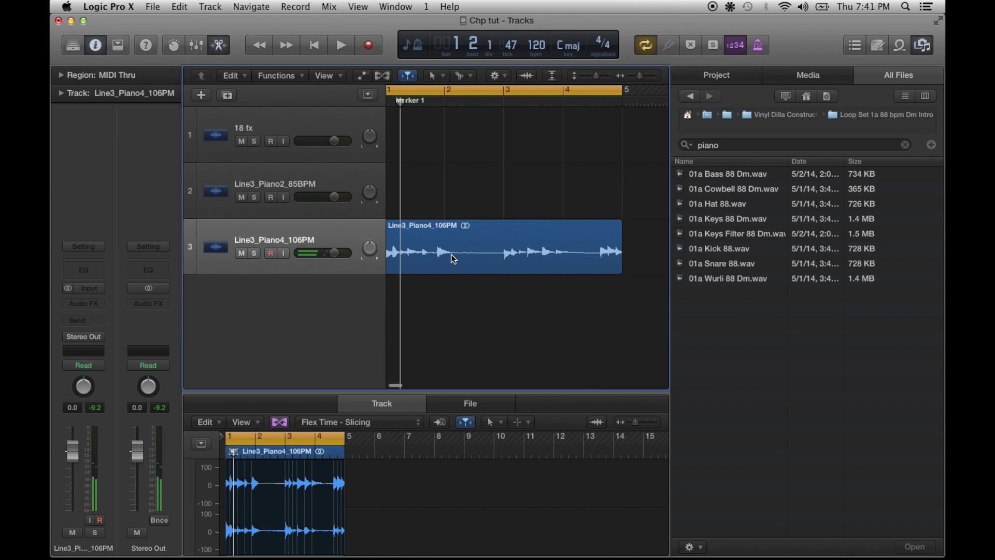
scroll(450, 254, "left", 1)
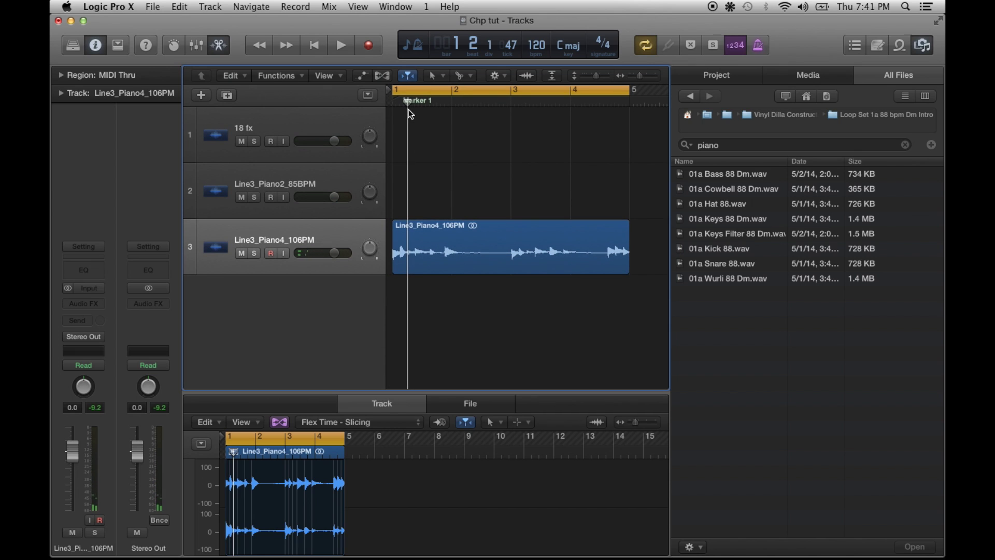
left_click_drag(409, 104, 402, 104)
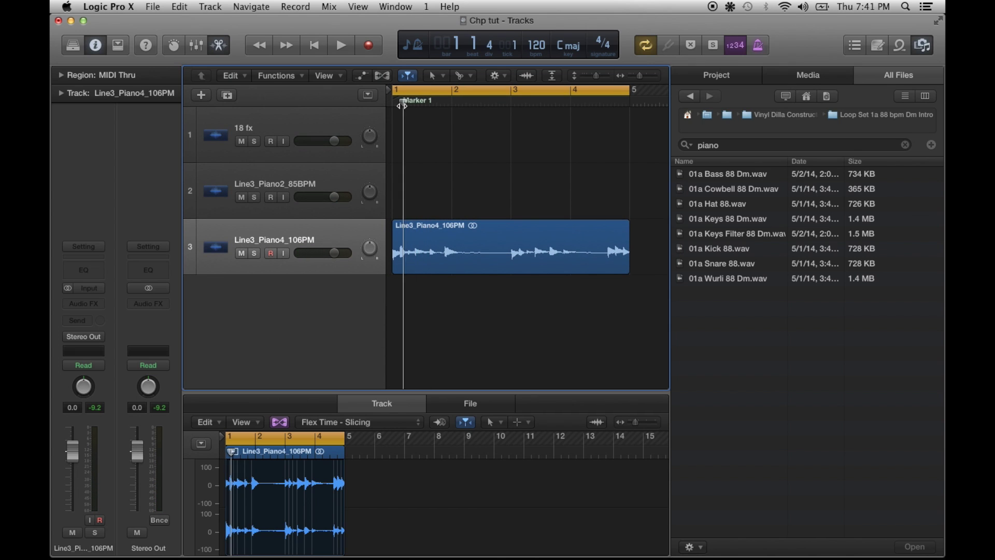
left_click(427, 257)
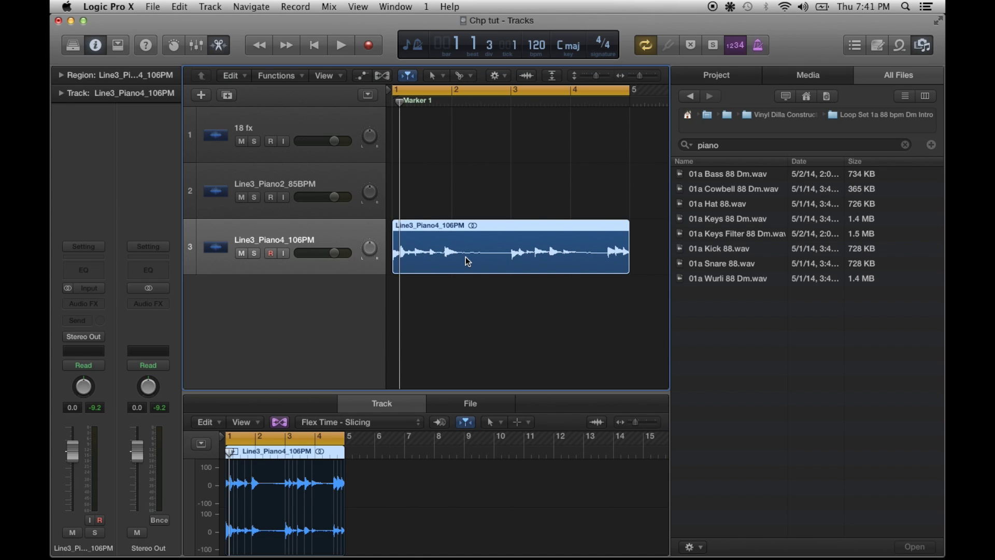
key("super+Right")
key("super+Right")
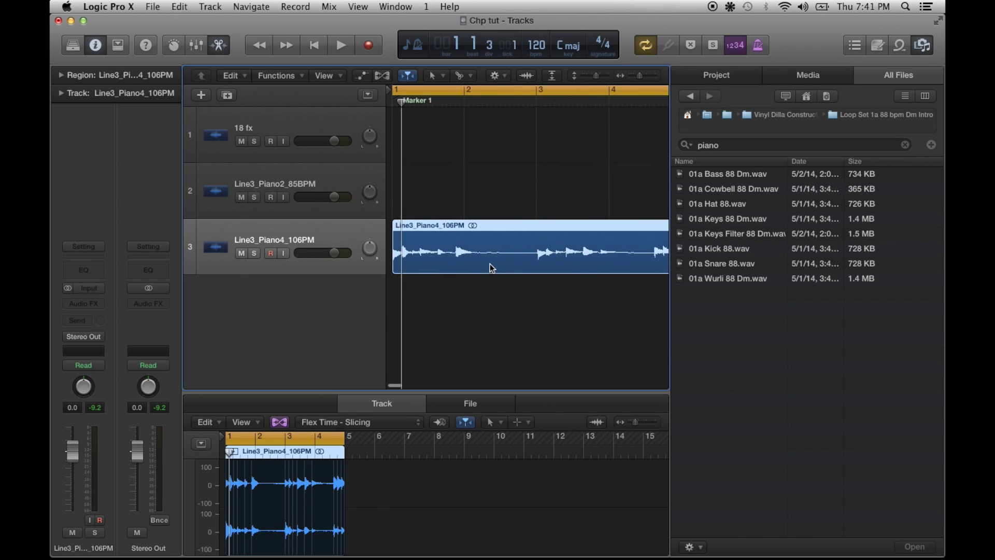
key("super+Right")
key("super+Right")
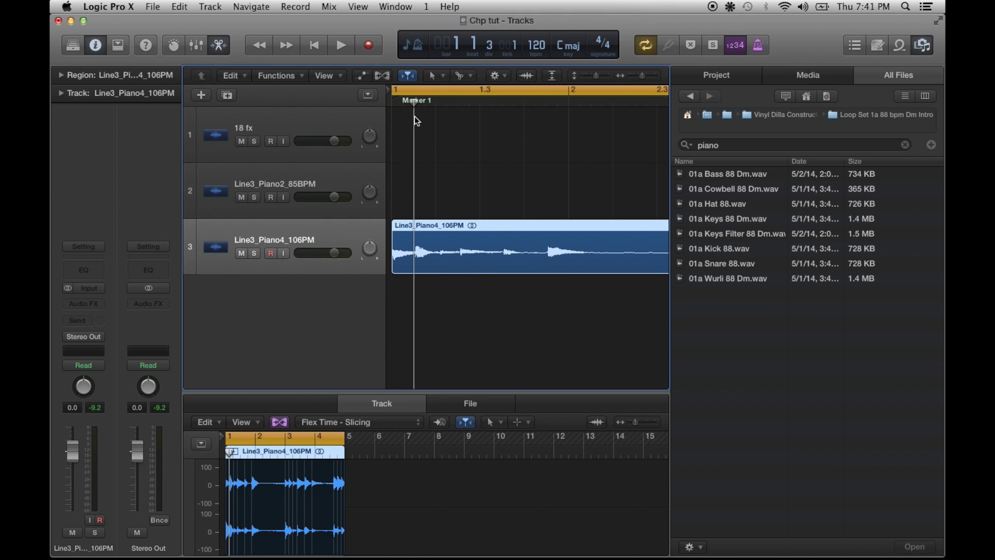
key("super+Left")
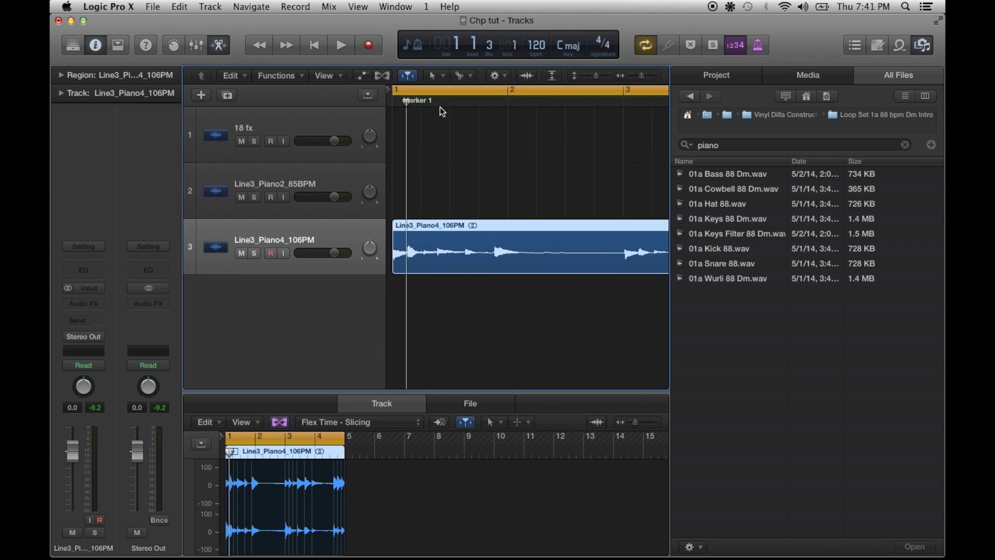
key("super+Left")
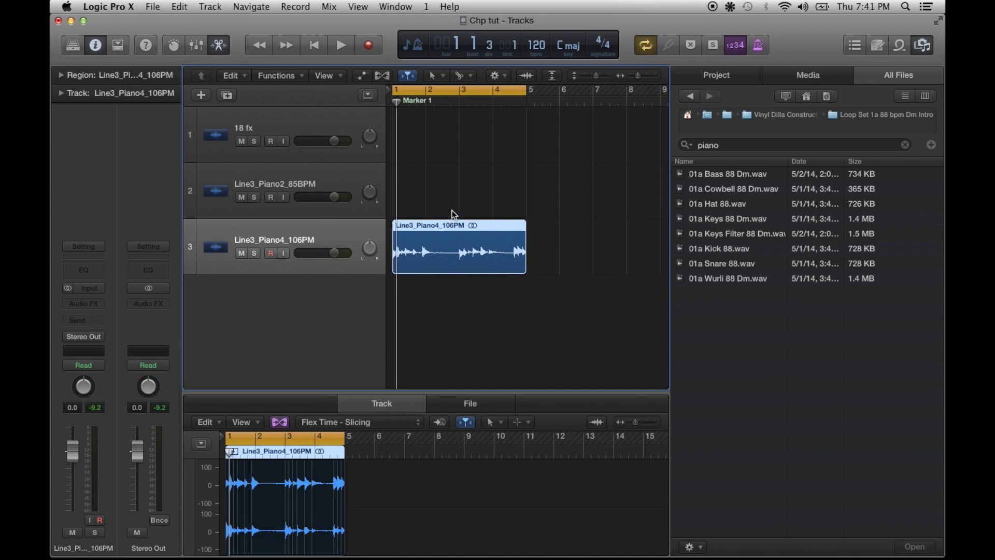
key("space")
key("super+Right")
key("super+Right")
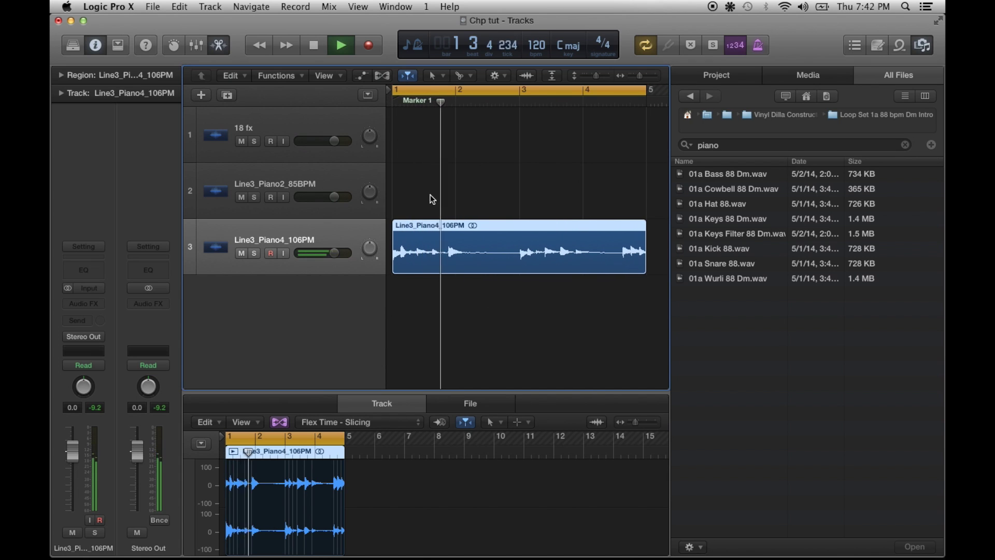
key("Return")
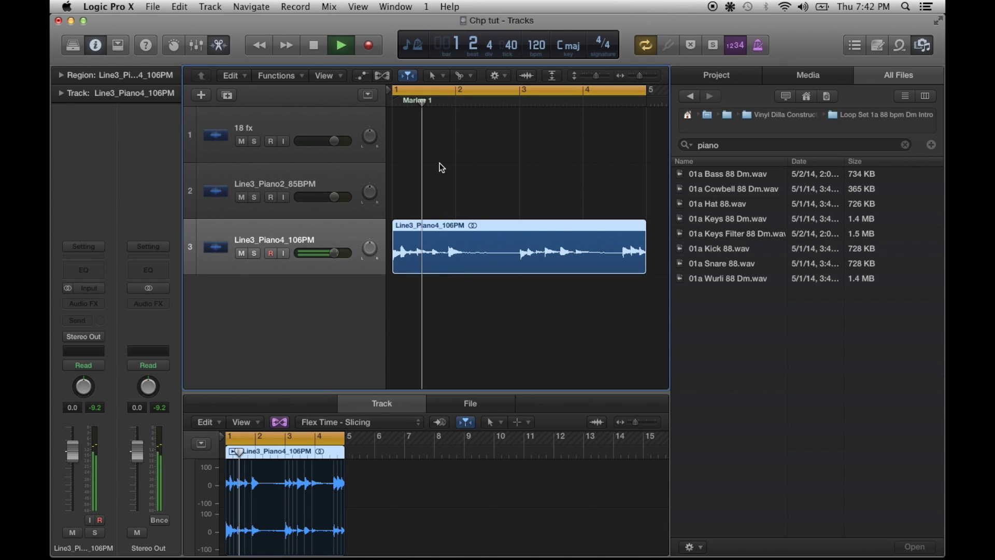
key("space")
key("super+Right")
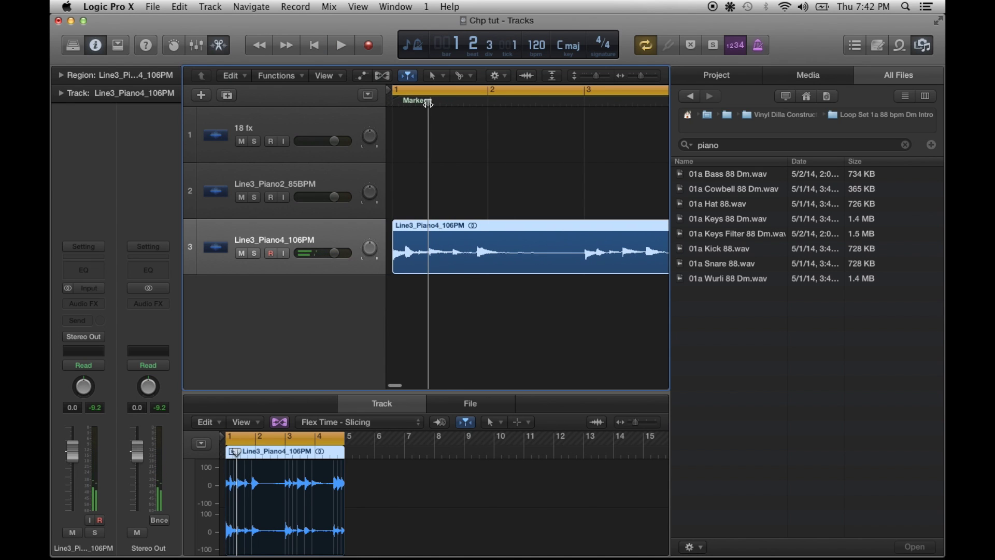
- Split the piano region at the first hit and audition it from bar 1
key("super+t")
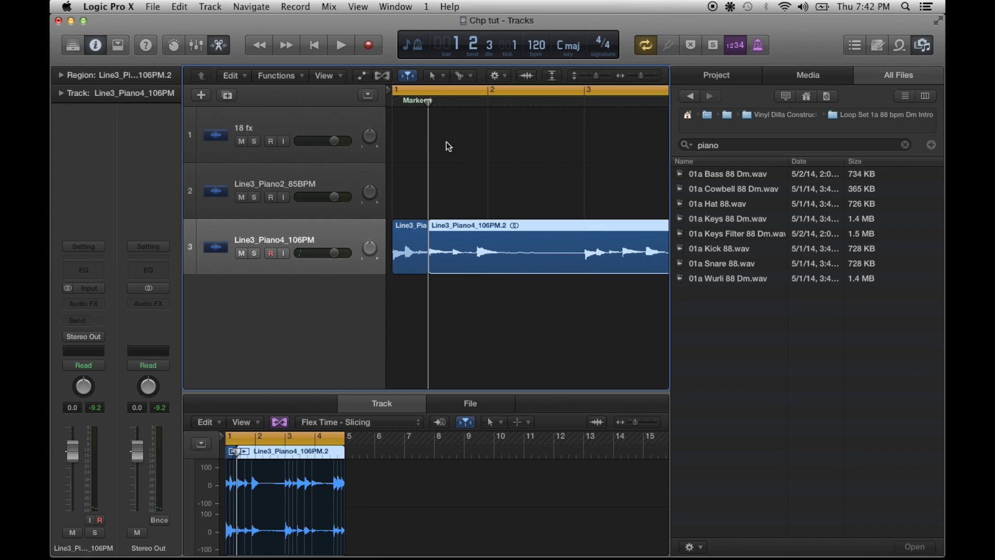
key("Return")
key("space")
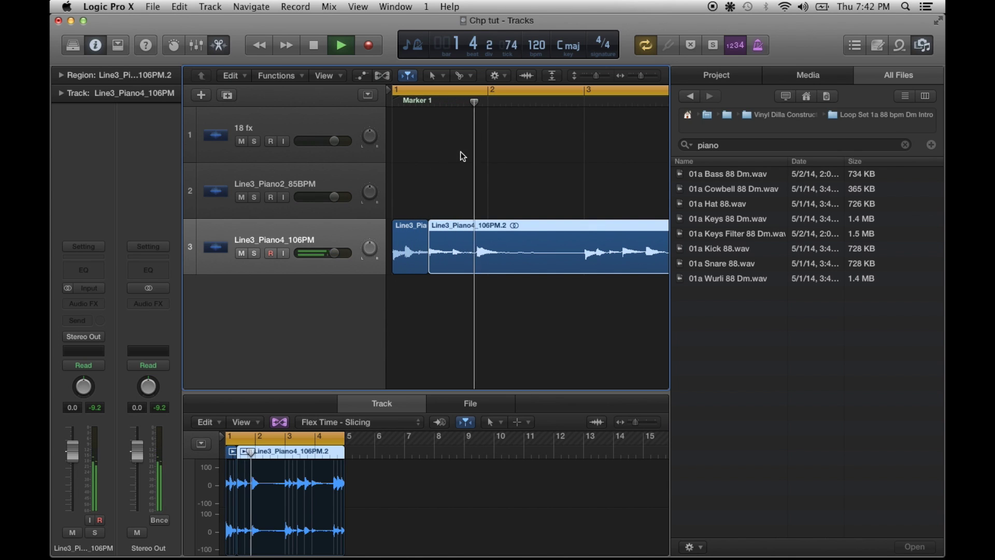
key("space")
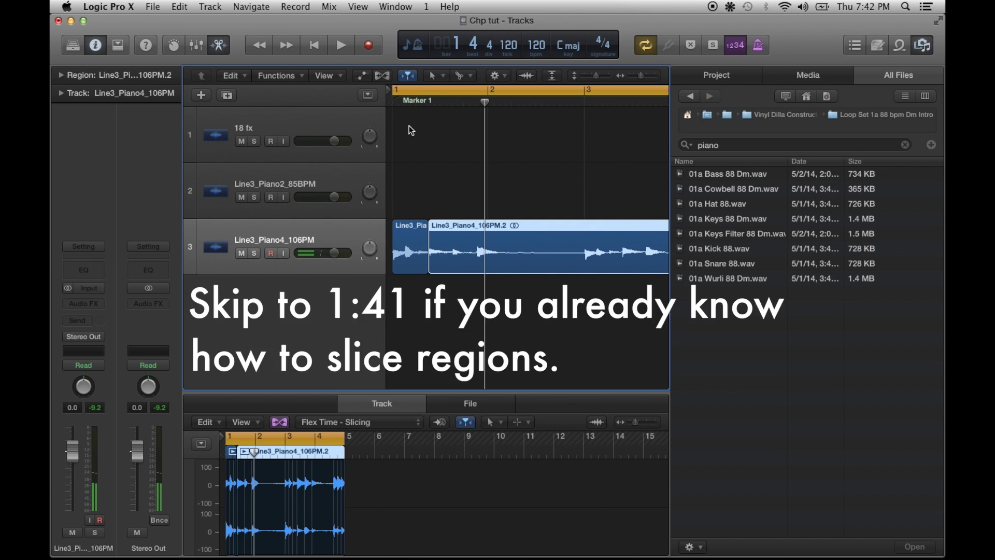
- Cut the piano region at the next hit with the cutting tool and audition the slices
left_click(468, 78)
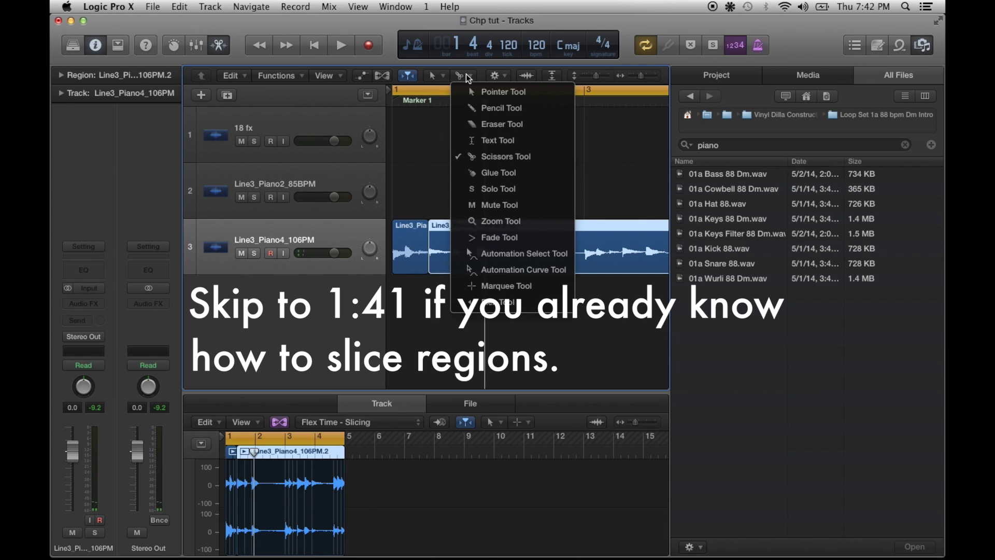
left_click(497, 156)
left_click(477, 78)
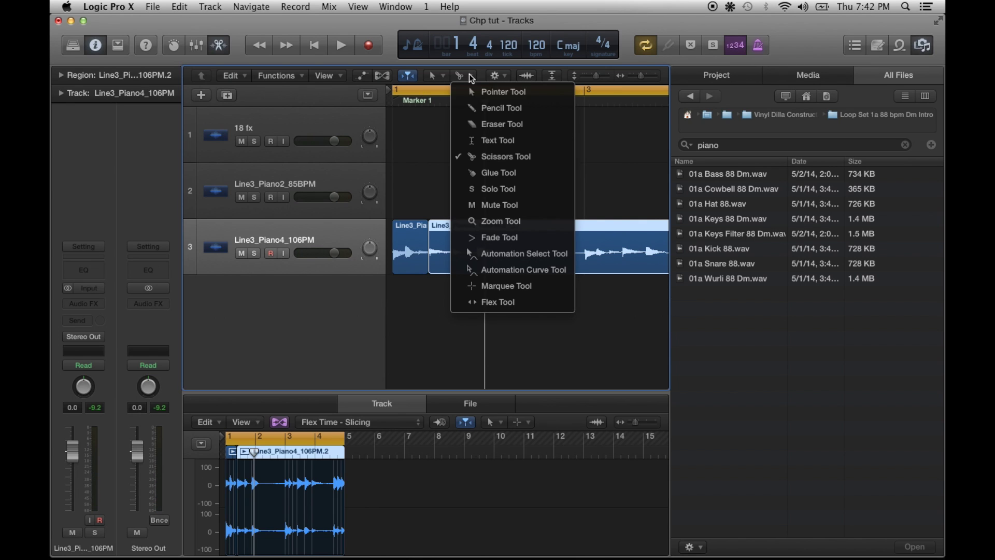
left_click(490, 156)
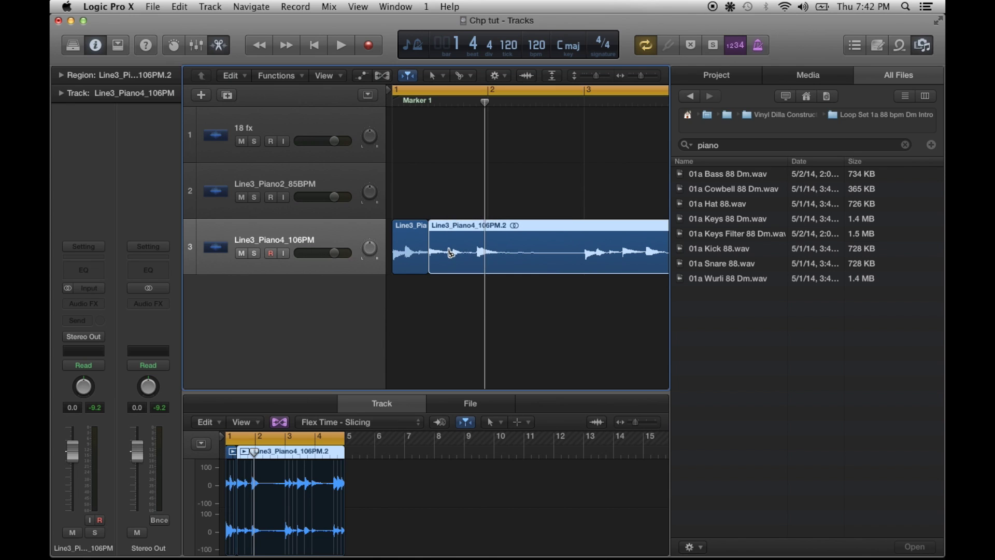
left_click(456, 255)
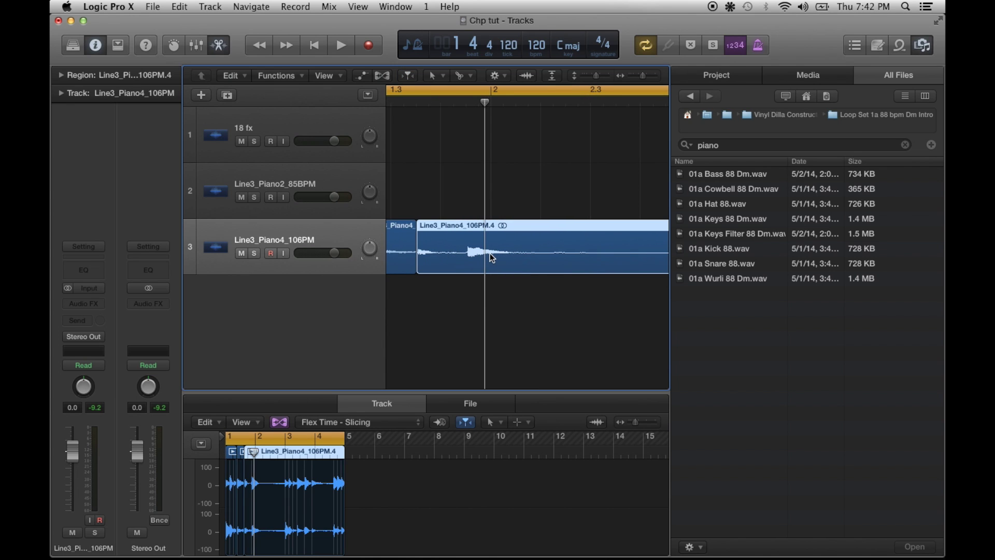
scroll(469, 235, "down", 3)
key("space")
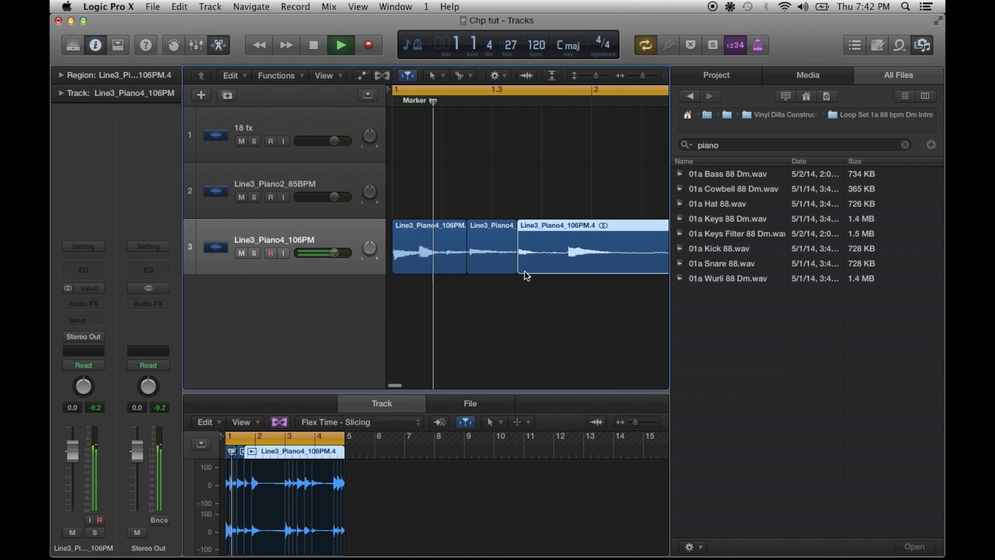
key("space")
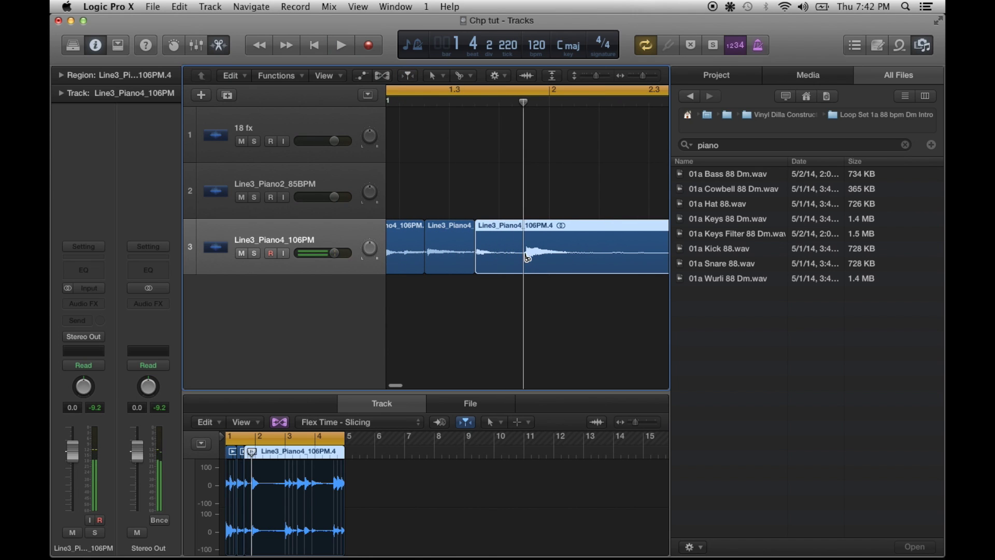
- Split the region at the playhead, at bar 3, and at the following hit
left_click(526, 257)
scroll(521, 290, "up", 2)
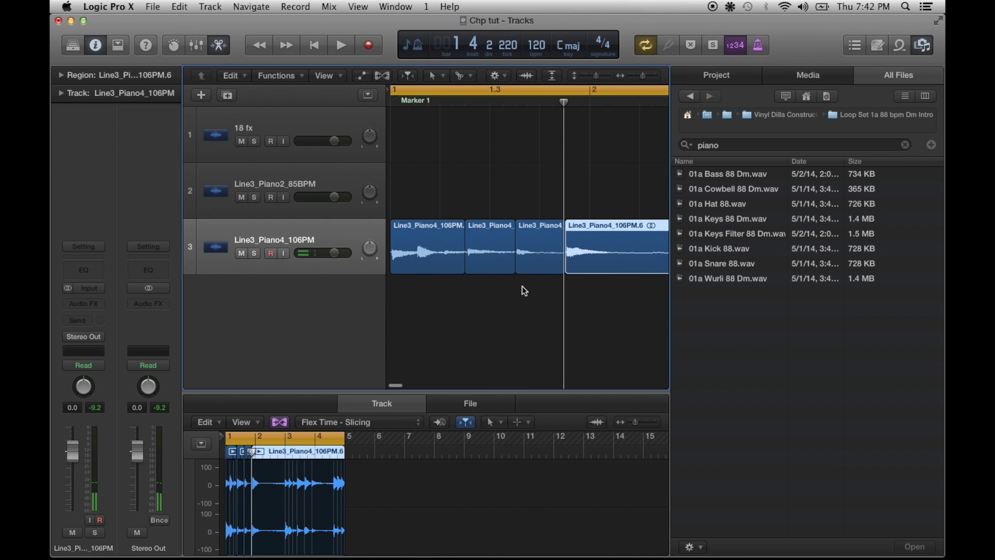
scroll(521, 290, "right", 5)
scroll(522, 290, "right", 3)
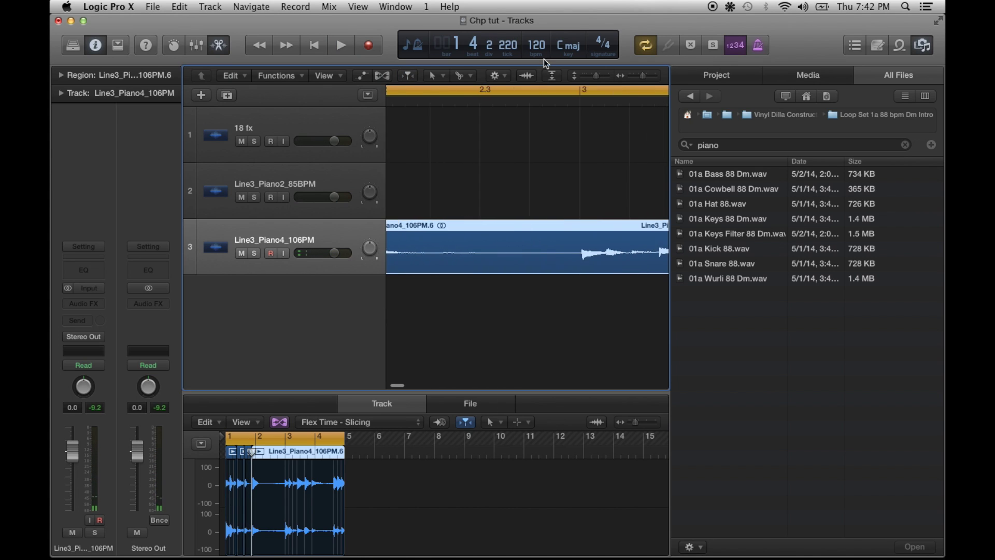
left_click(510, 98)
key("super+t")
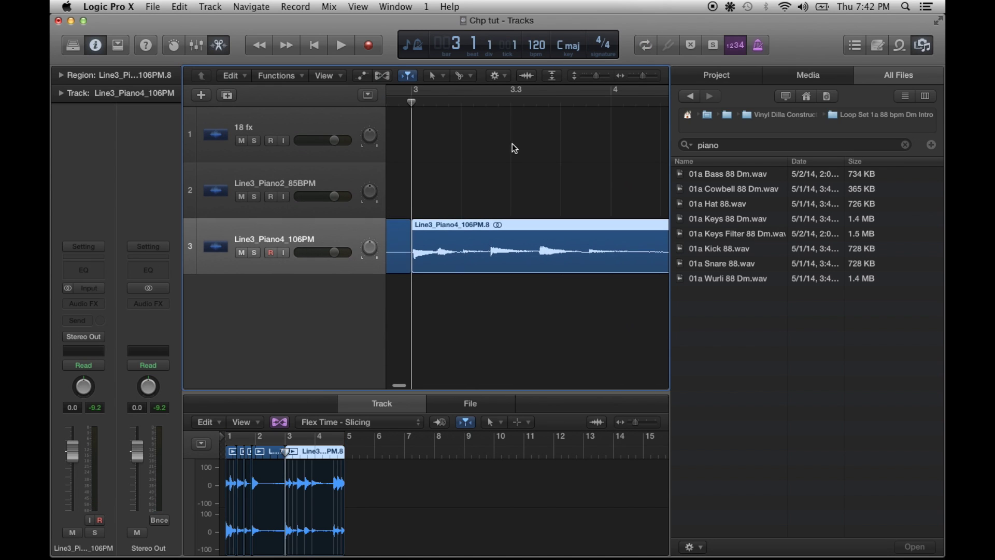
key("space")
key("space")
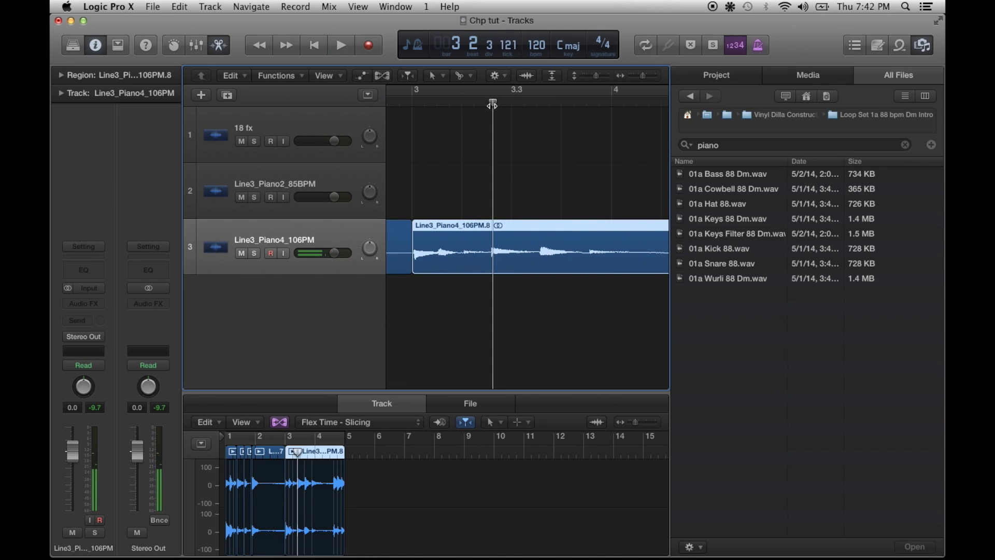
left_click_drag(492, 104, 490, 103)
key("super+t")
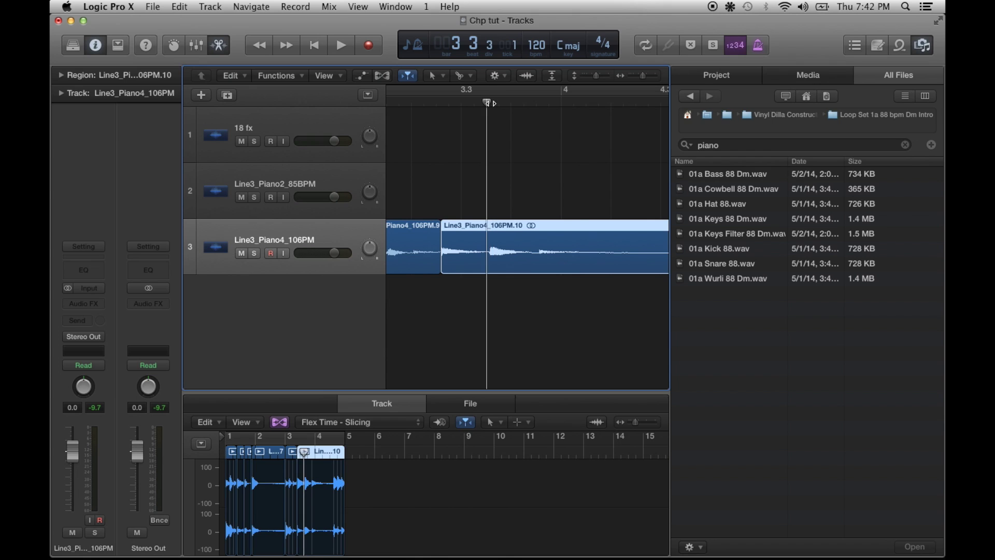
- Split the region at two more piano hits and audition the new slice
key("super+t")
left_click_drag(489, 102, 535, 103)
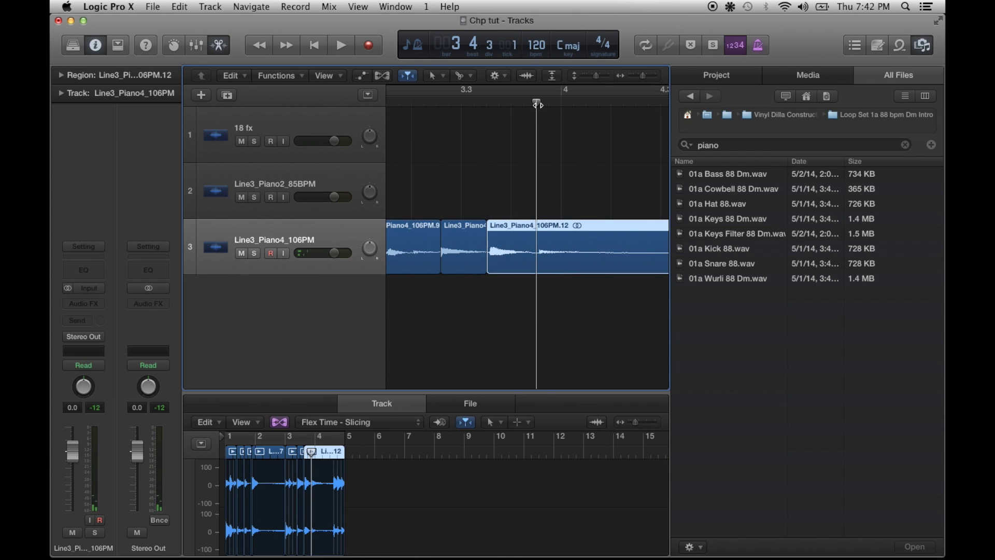
key("super+t")
scroll(529, 169, "right", 5)
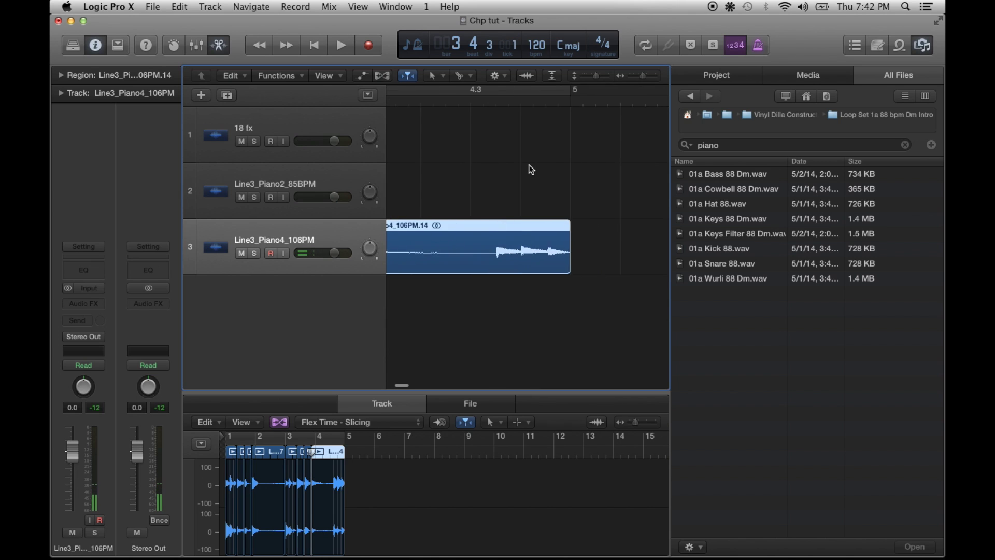
scroll(529, 169, "right", 3)
key("space")
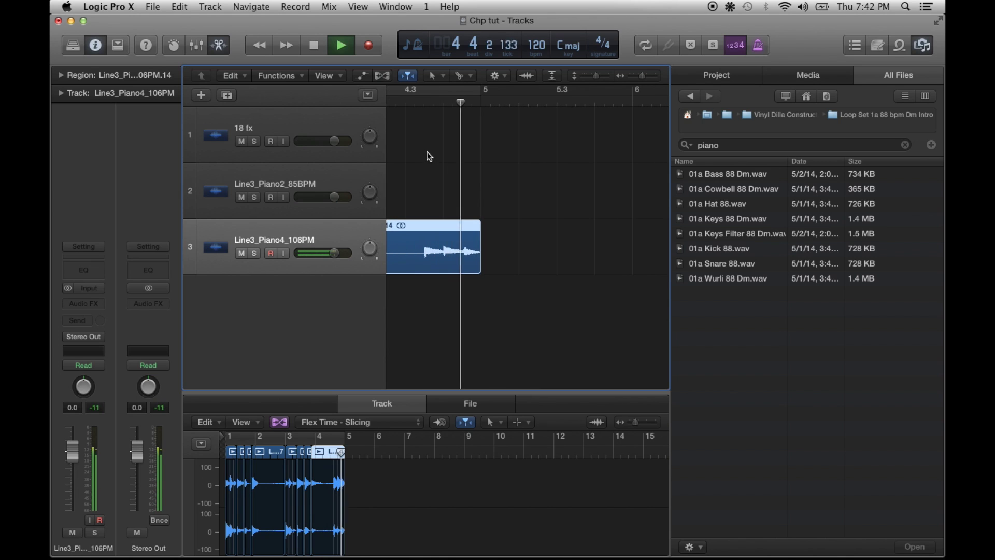
key("space")
- Split off the final slice at the last piano hit and select all slices
left_click(425, 156)
left_click(432, 102)
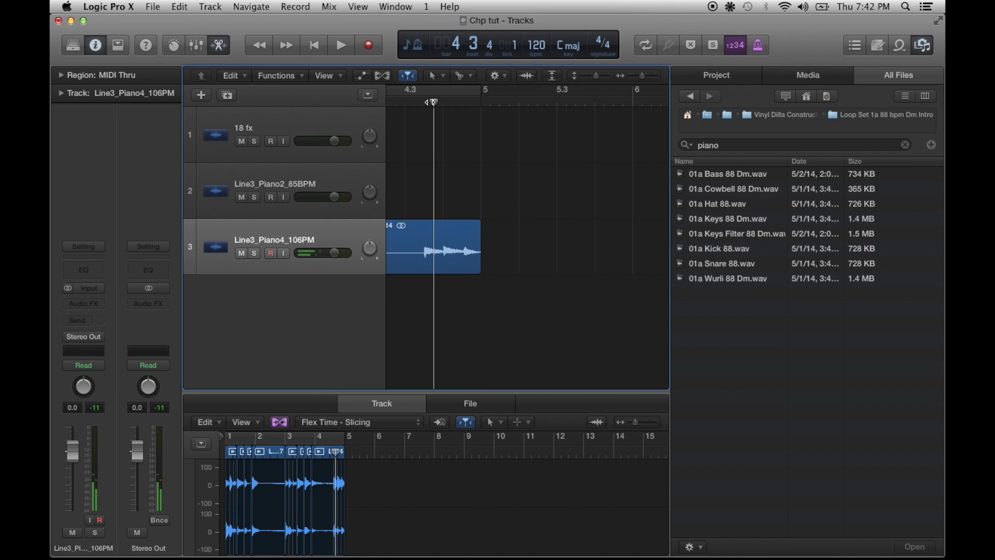
left_click(446, 246)
key("super+t")
scroll(450, 253, "down", 5)
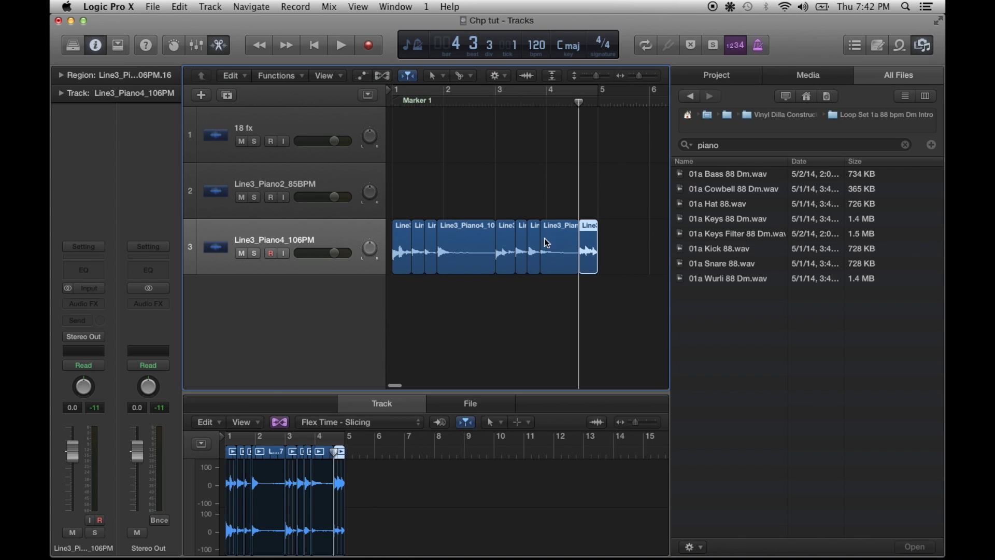
left_click_drag(610, 210, 398, 239)
- Set Fade In and Fade Out to 6 on all nine slices in the Region inspector
left_click_drag(606, 210, 392, 256)
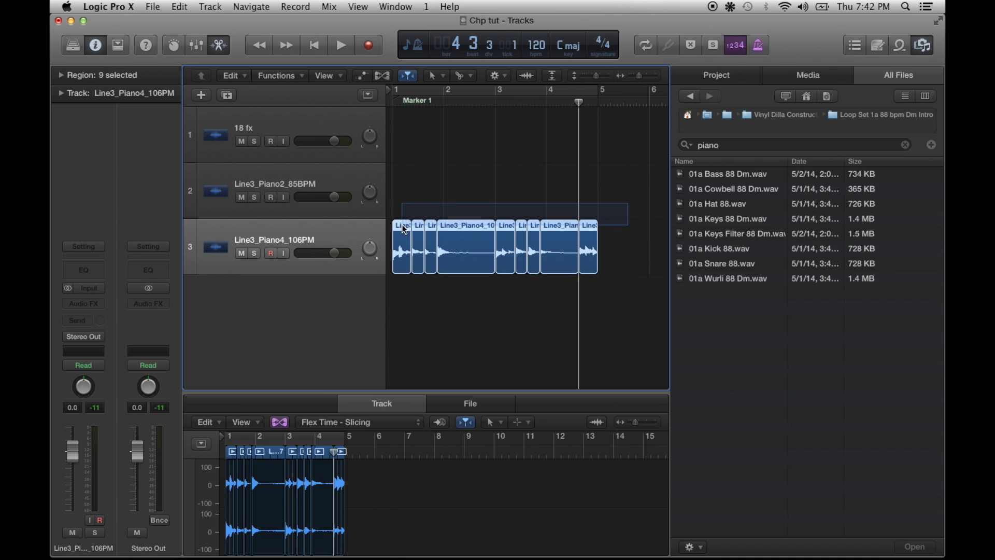
left_click(63, 76)
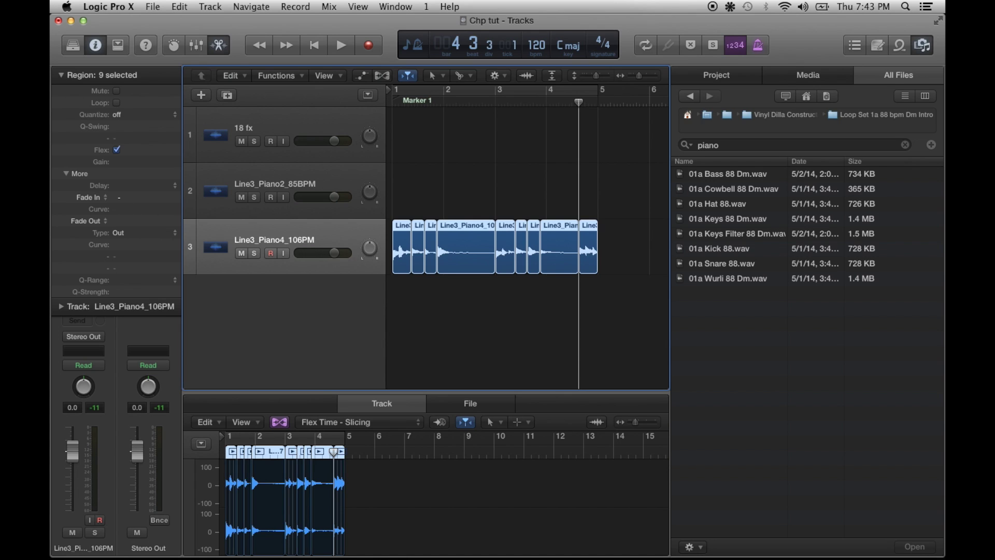
left_click_drag(118, 197, 118, 185)
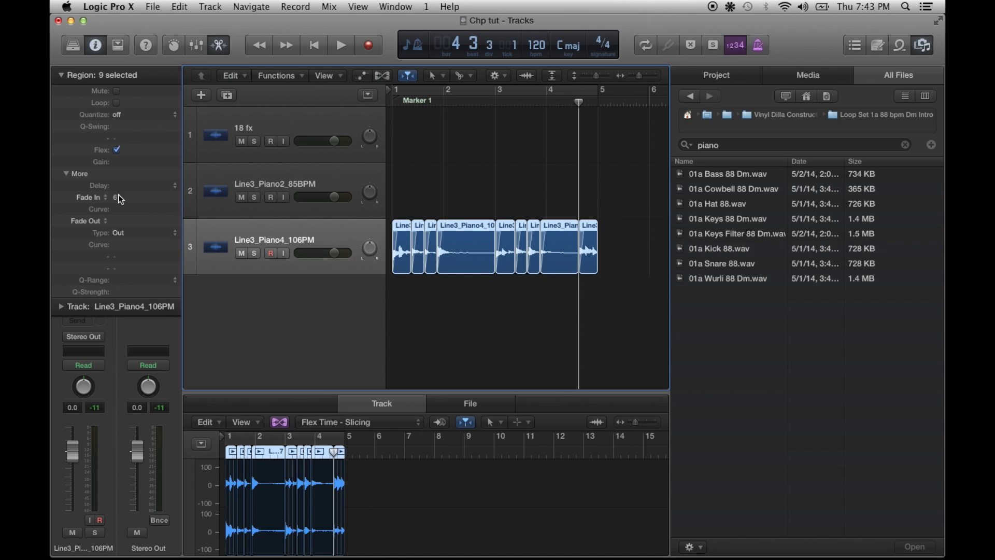
left_click_drag(118, 219, 118, 216)
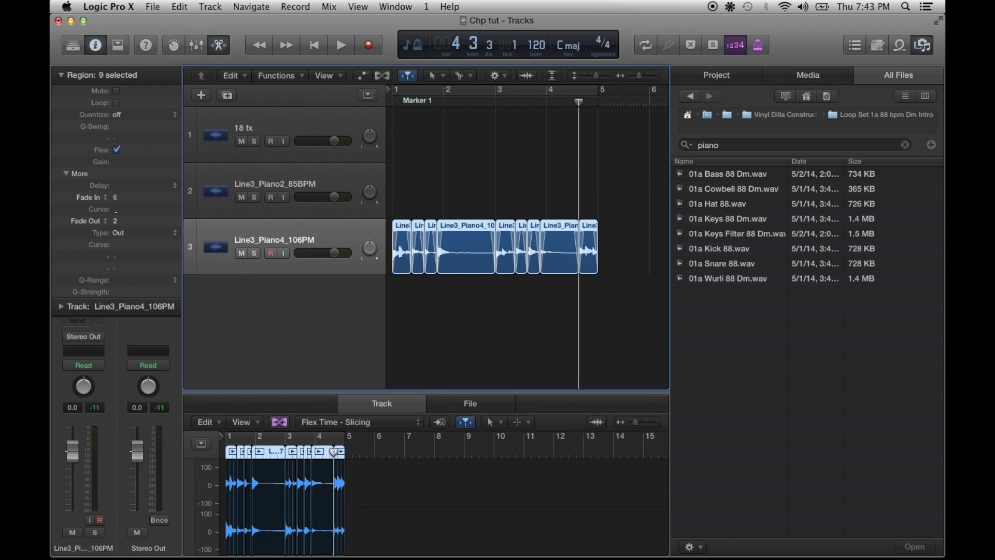
key("Return")
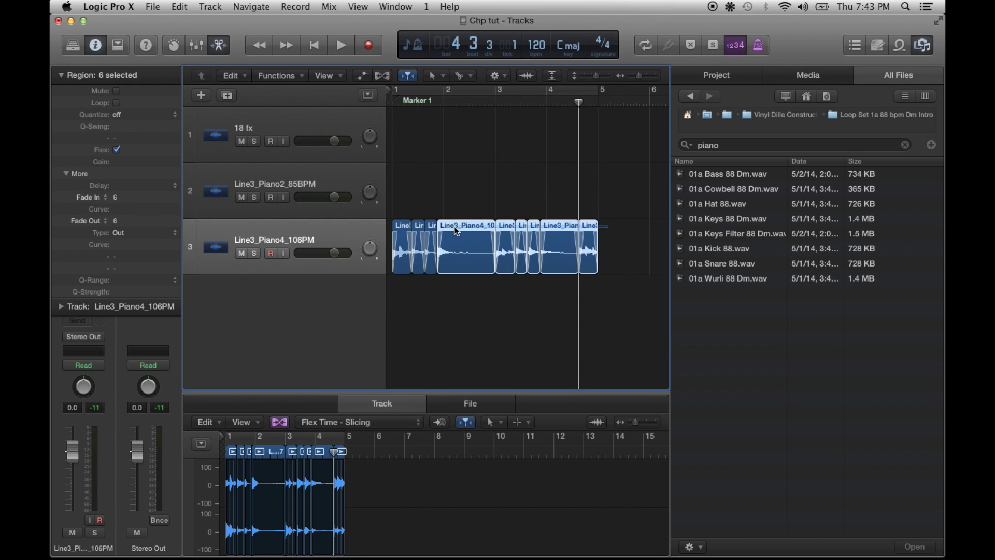
- Reselect all nine slices, including the first, and bring up their context menu
left_click_drag(606, 226, 418, 294)
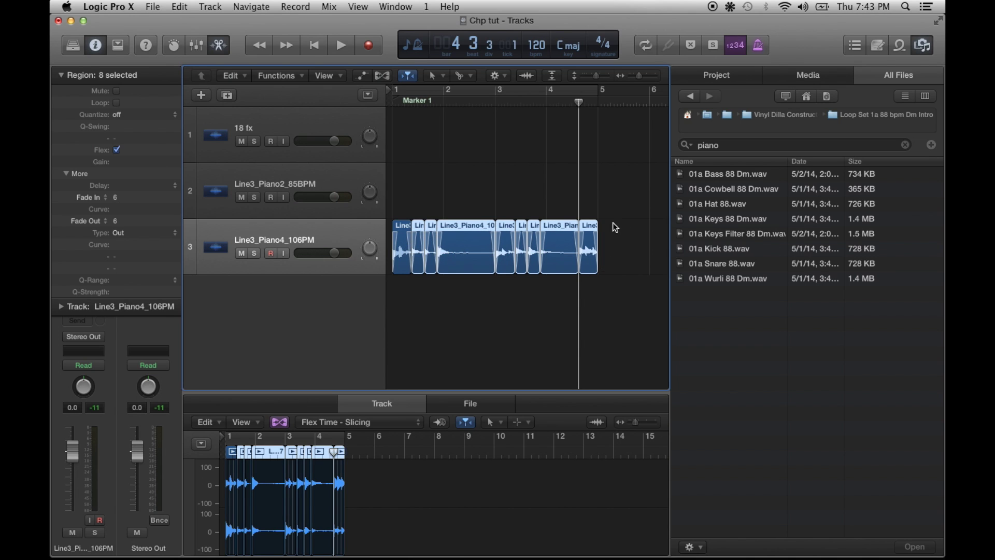
left_click_drag(613, 223, 401, 257)
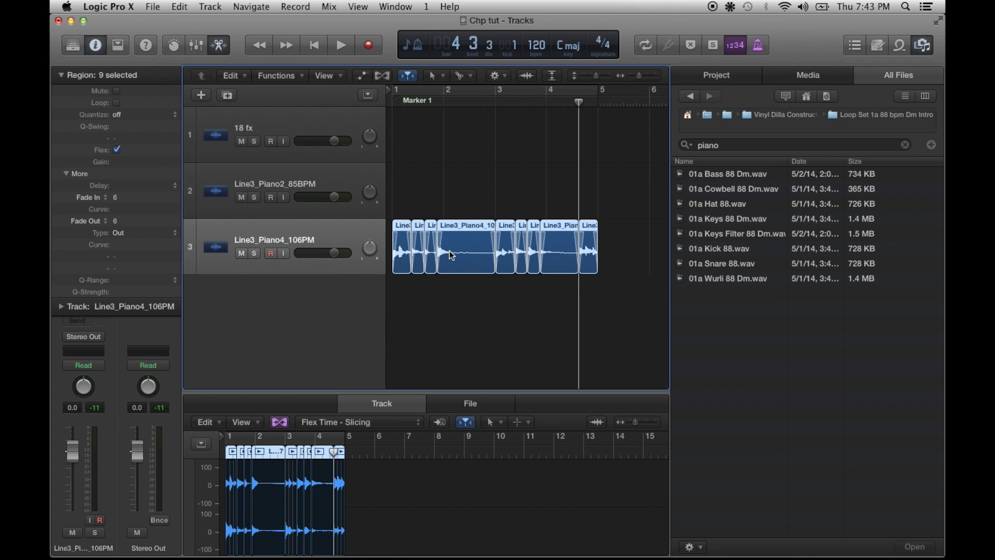
right_click(458, 250)
- Convert the nine slices to a new sampler track, using regions as the zone source
left_click(478, 257)
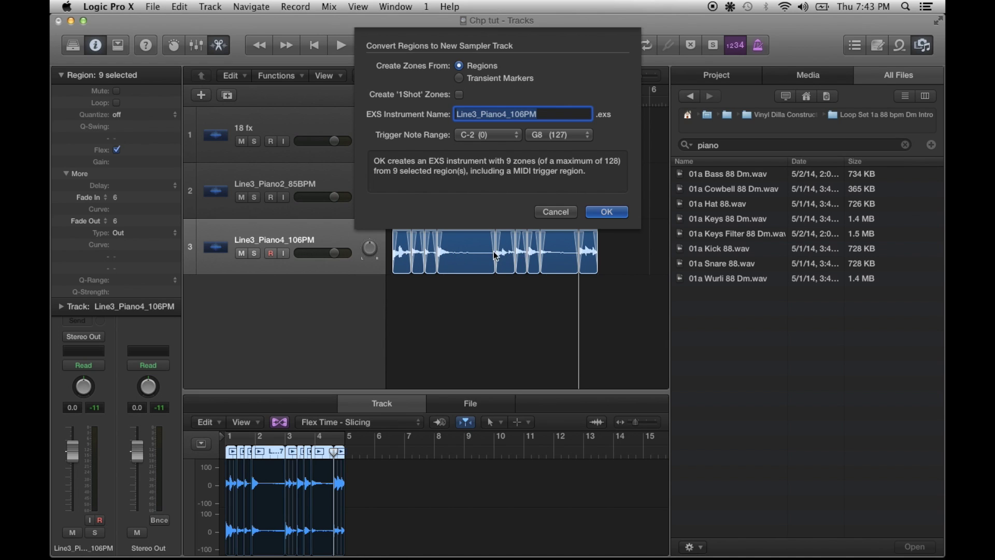
left_click(606, 211)
- Select the green trigger region, close the Browser, and audition its notes in the Piano Roll
left_click(502, 311)
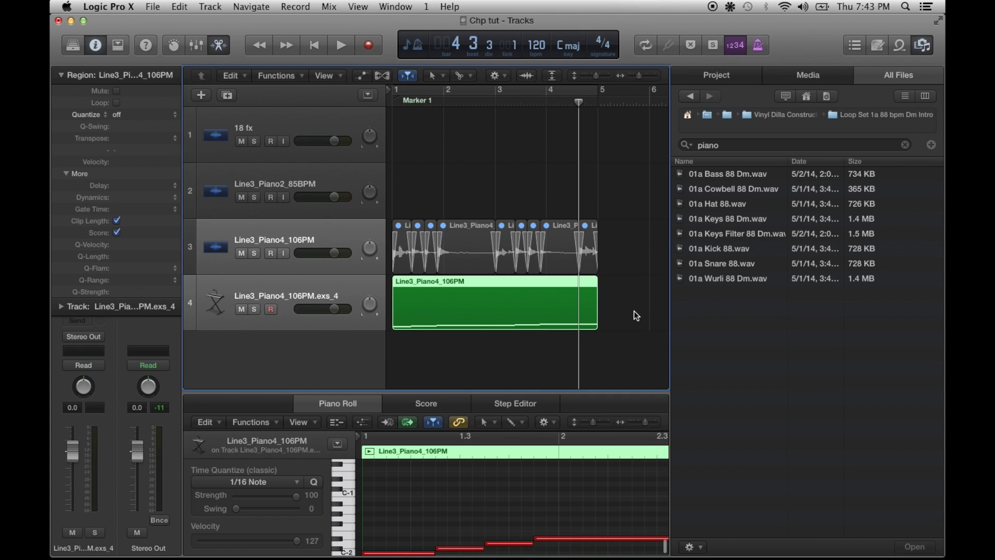
left_click(925, 45)
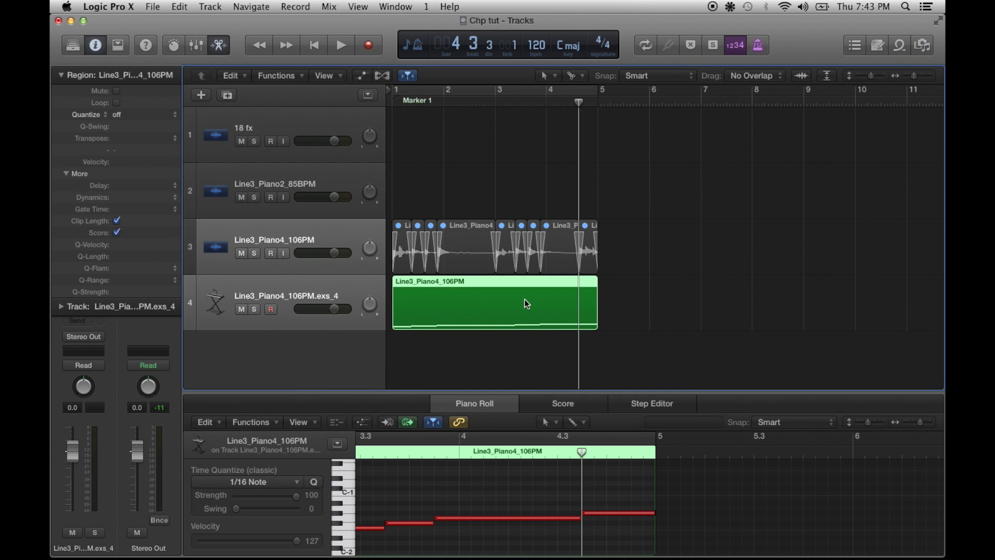
scroll(630, 469, "left", 3)
scroll(630, 468, "left", 3)
scroll(631, 469, "left", 4)
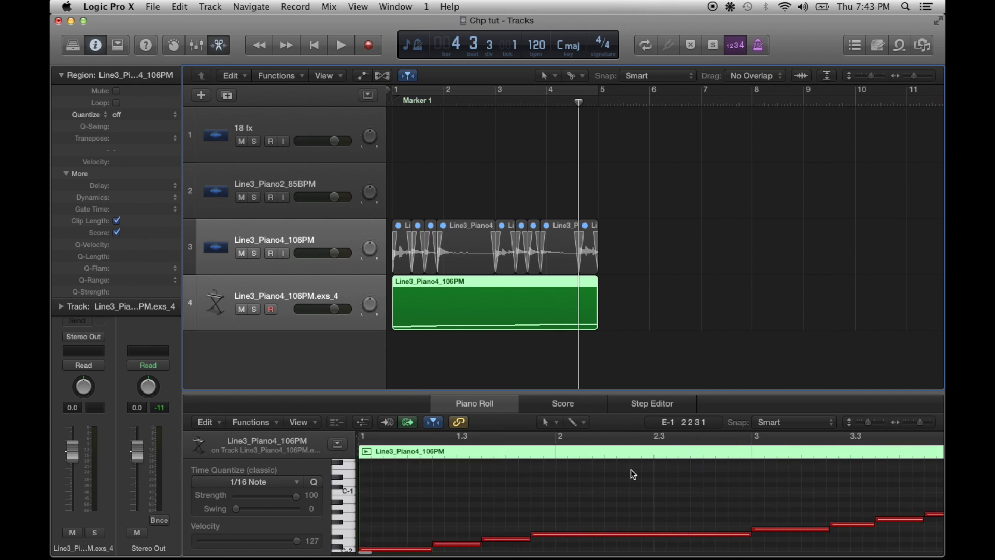
scroll(630, 469, "left", 3)
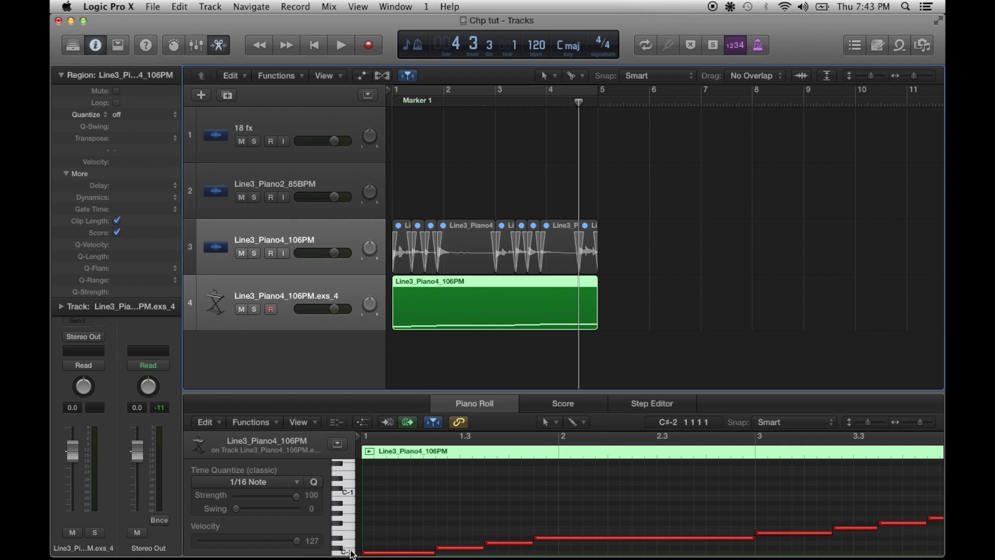
left_click(363, 553)
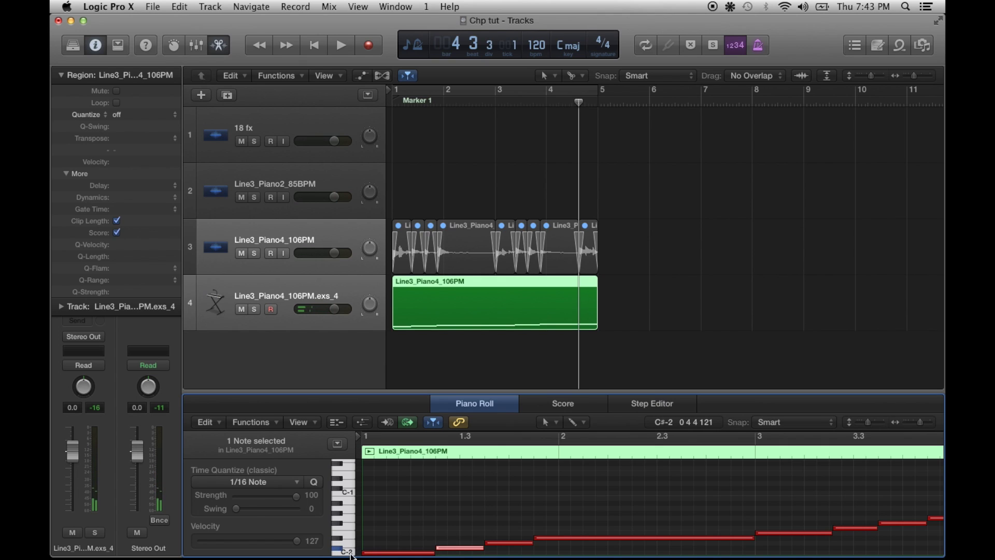
left_click(346, 553)
left_click(346, 544)
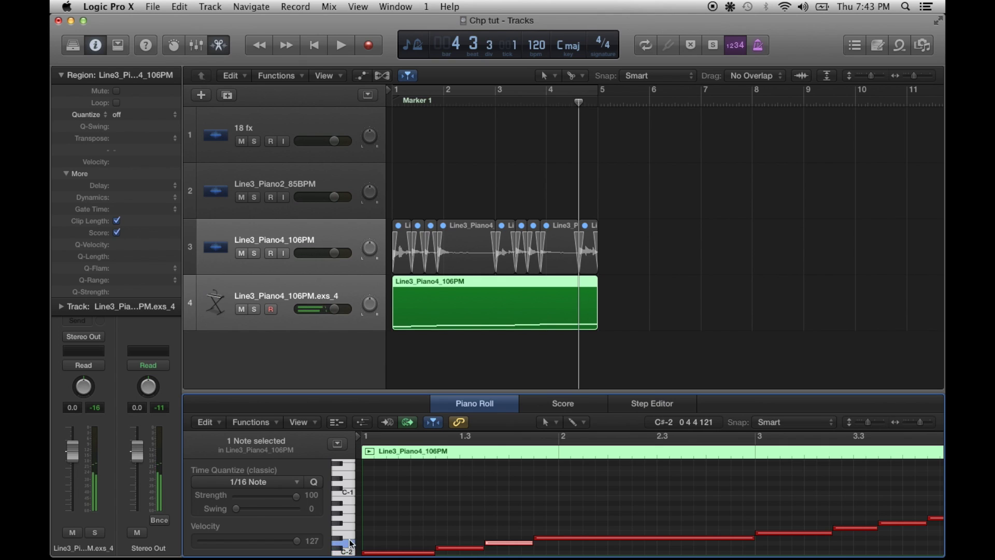
- Open Musical Typing and shift its octave down to C-2
key("super+k")
left_click(641, 163)
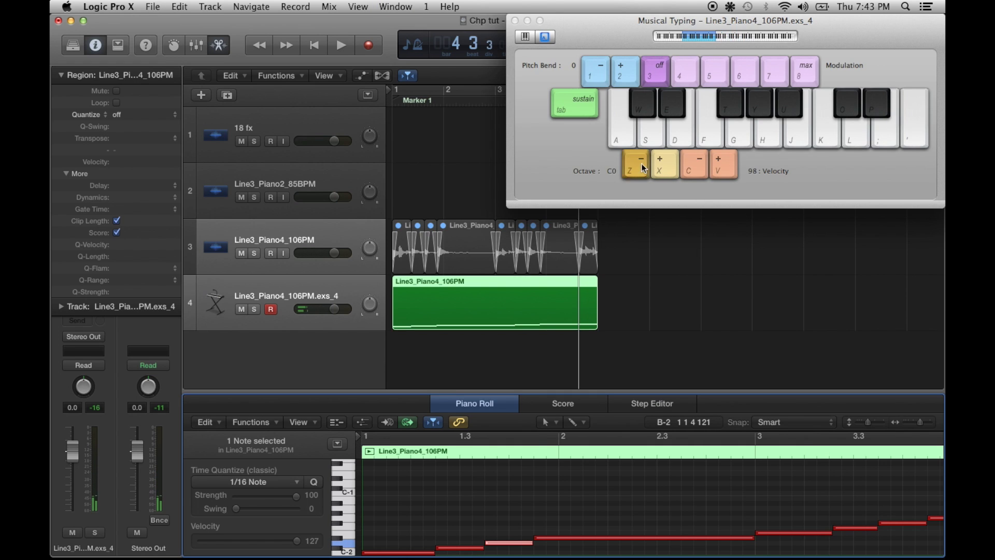
left_click(641, 163)
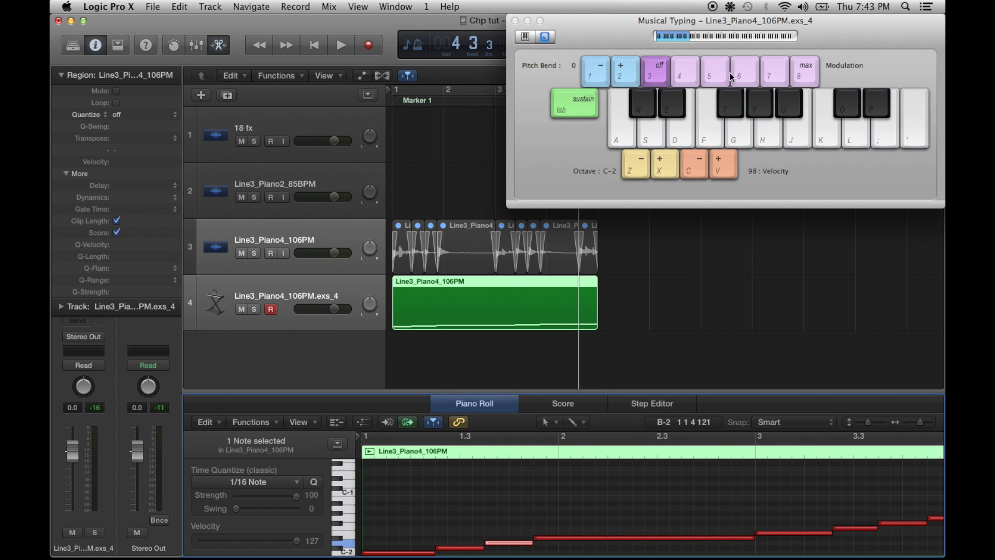
left_click(642, 163)
- Play slices with A, W and S, collapse the Region inspector, and select the sampler track
key("a")
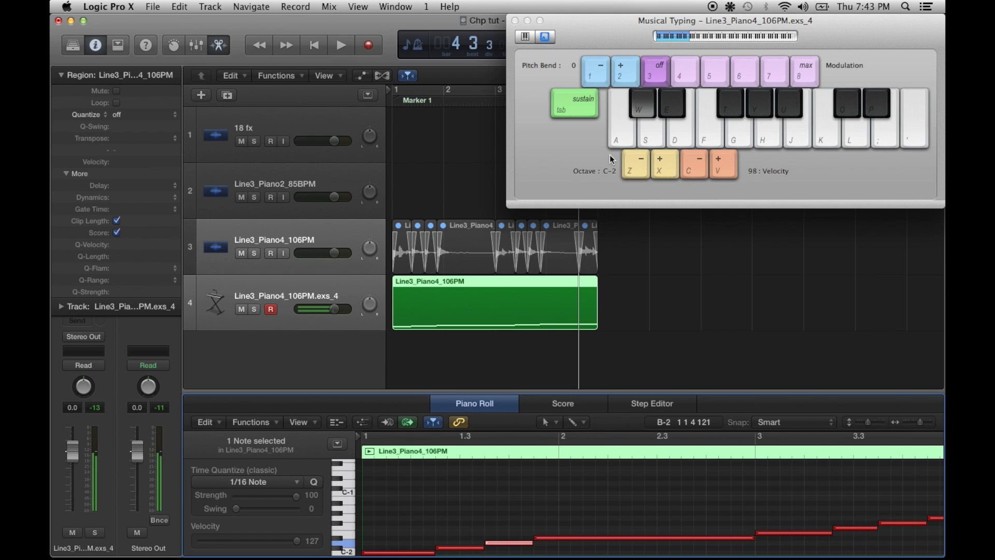
key("w")
key("s")
key("a")
key("s")
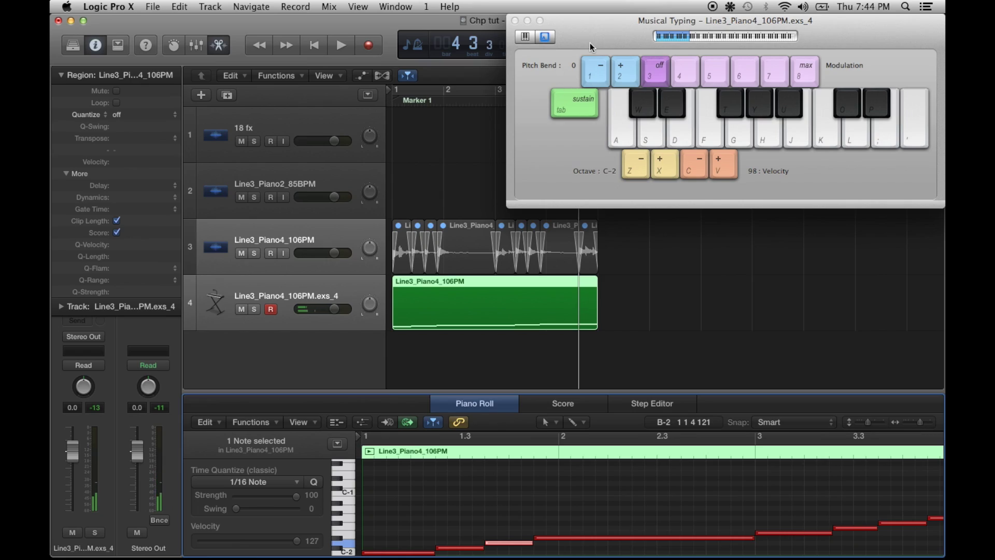
left_click(60, 76)
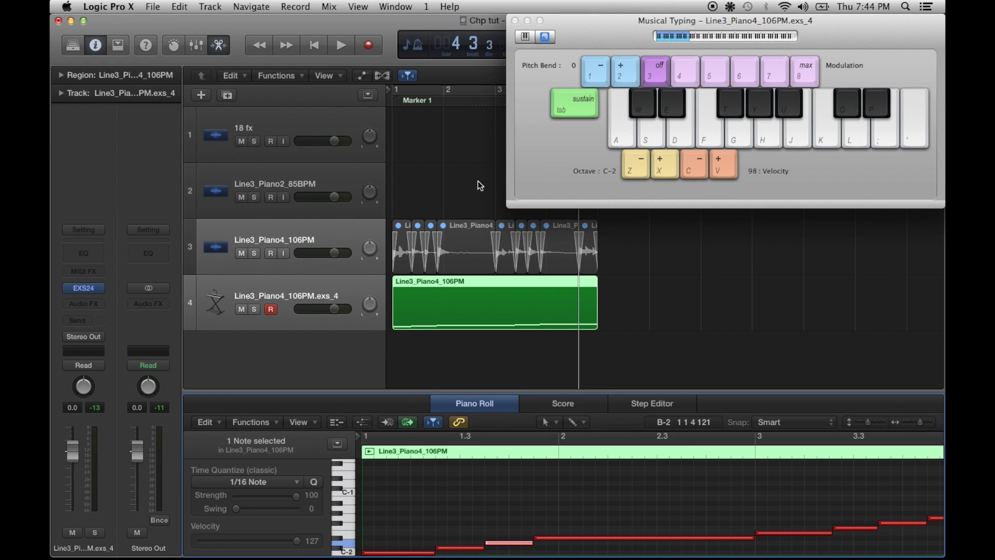
left_click(291, 290)
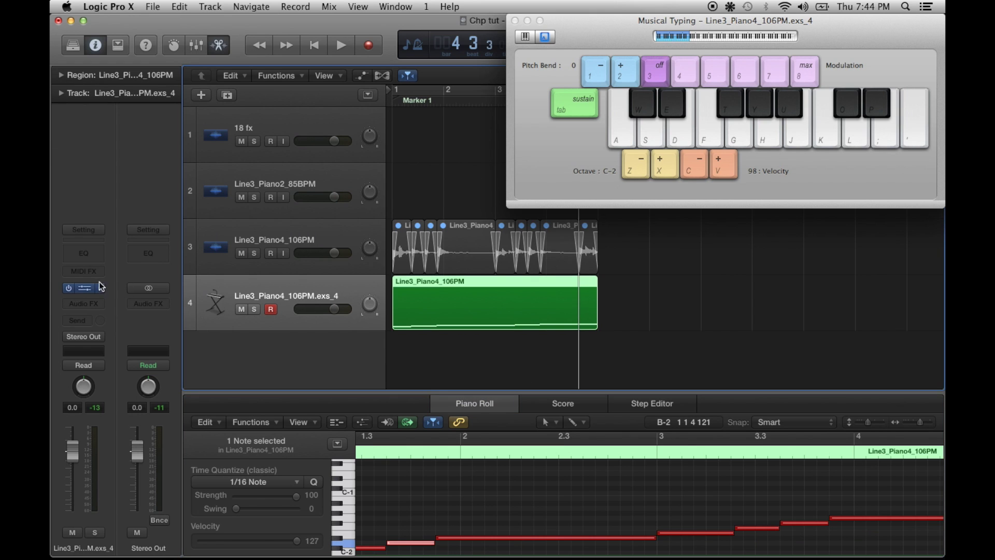
- Open the EXS24 window, delete the recorded MIDI region, reposition the window, and detune the pitch
left_click(86, 287)
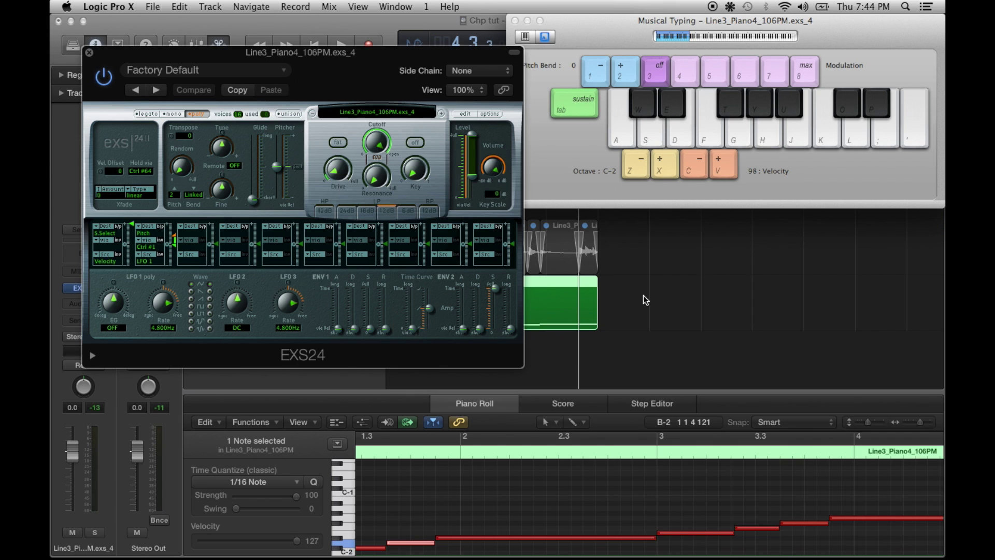
left_click(563, 300)
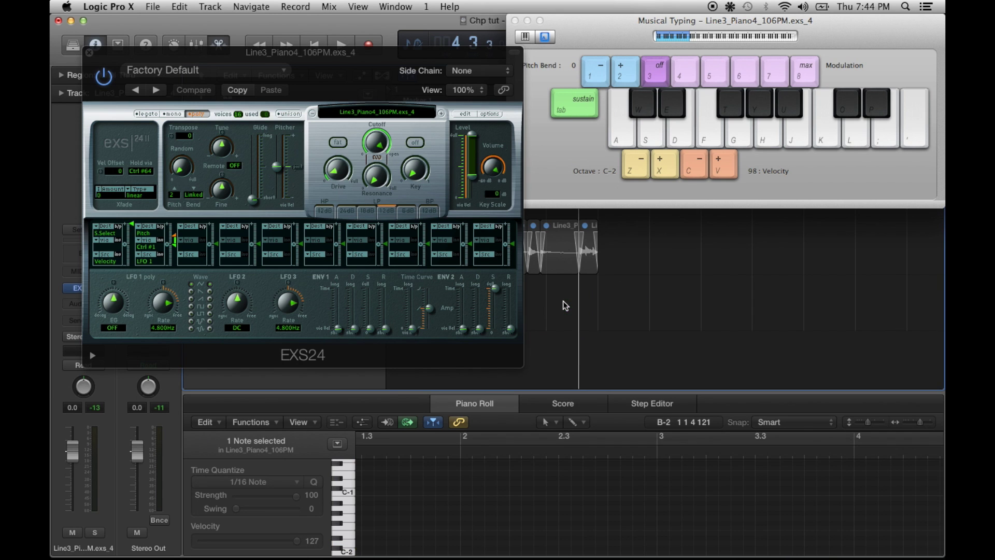
left_click_drag(396, 70, 317, 44)
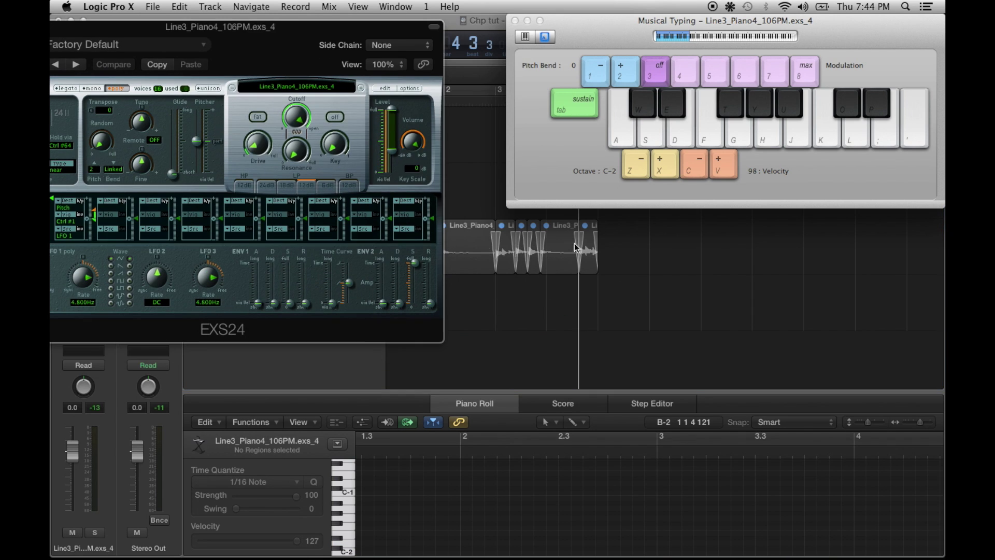
left_click_drag(303, 44, 544, 109)
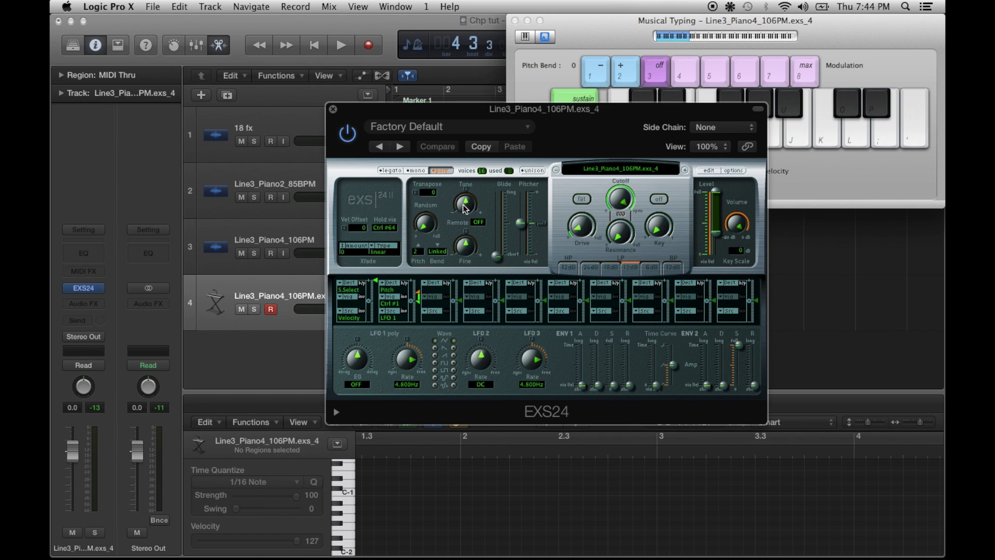
left_click_drag(464, 205, 467, 211)
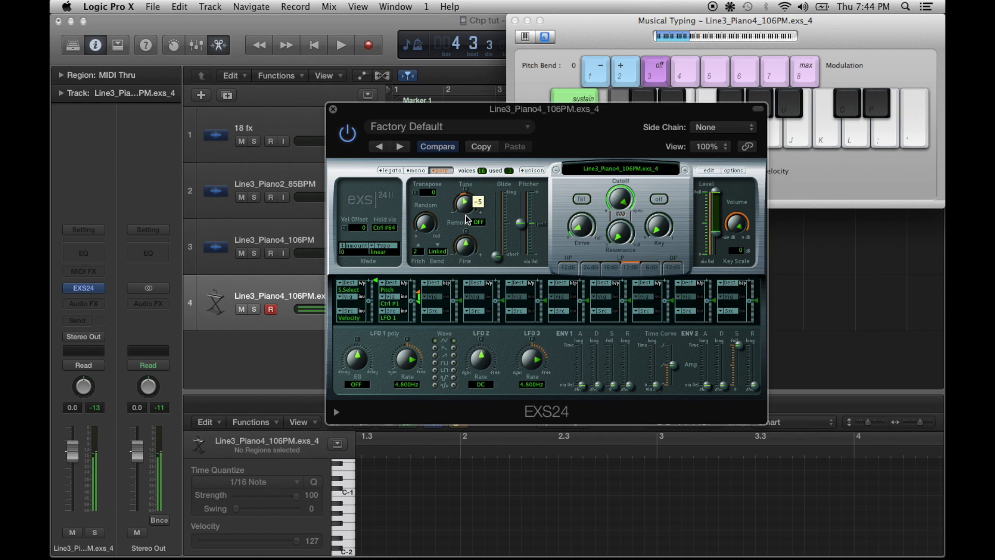
left_click_drag(585, 130, 499, 187)
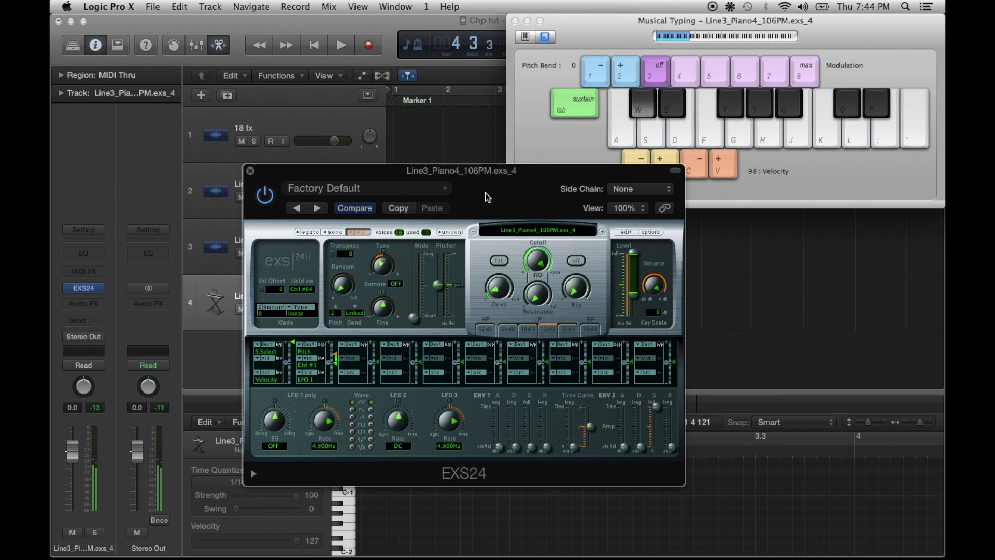
- Audition the detuned piano slices with the W, E, A and S keys
key("w")
key("e")
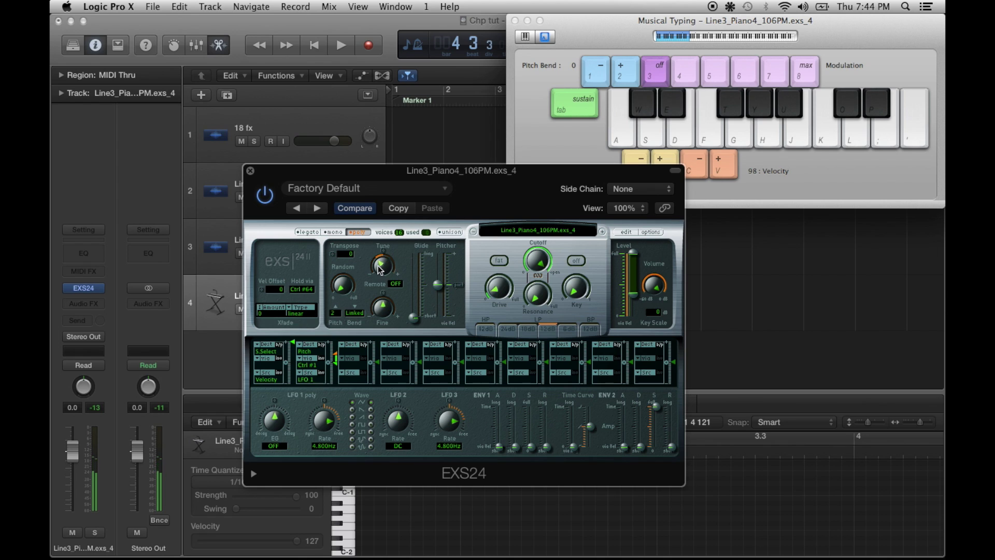
key("a")
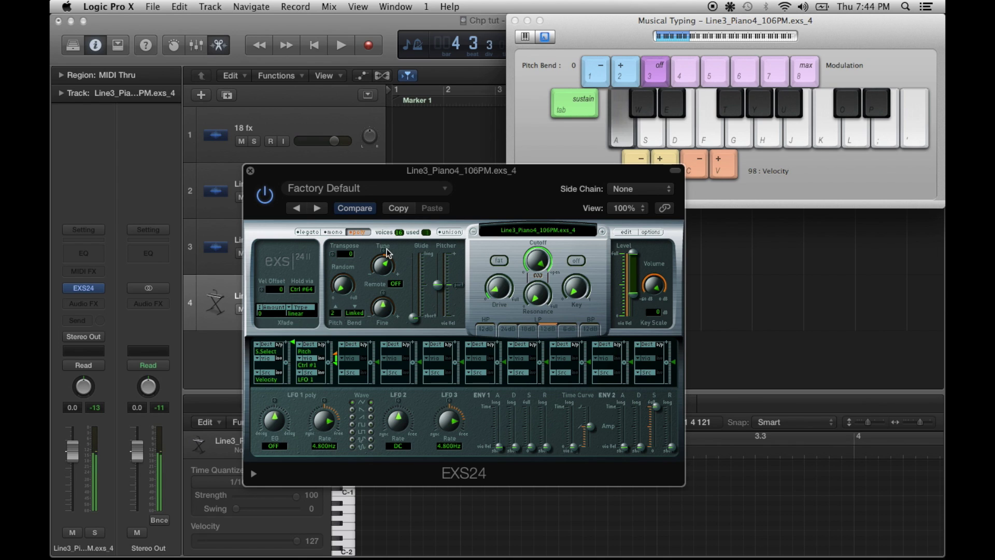
key("a")
key("w")
key("a")
key("a")
key("s")
key("s")
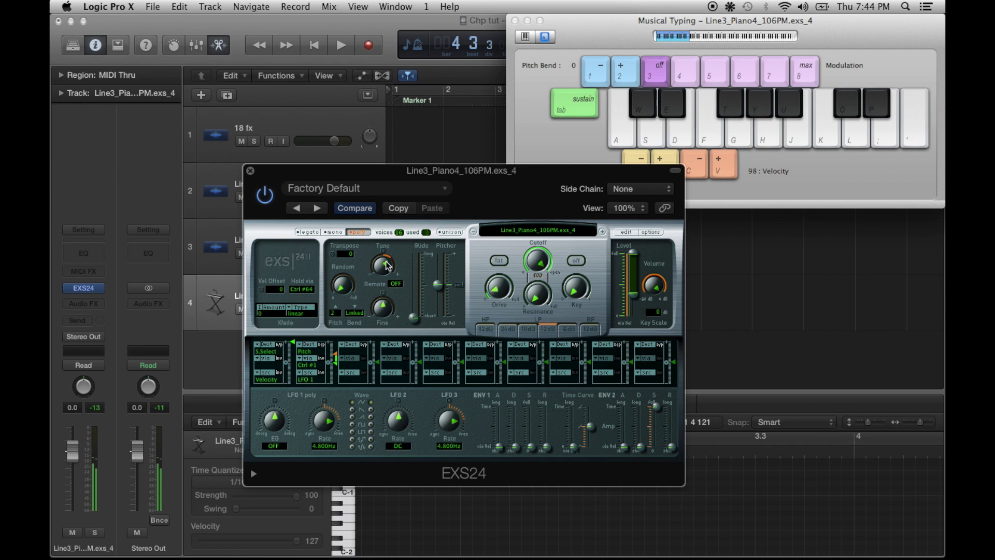
key("w")
- Reset the EXS24 tuning to 0 and audition the slices again
left_click_drag(381, 266, 383, 282)
key("a")
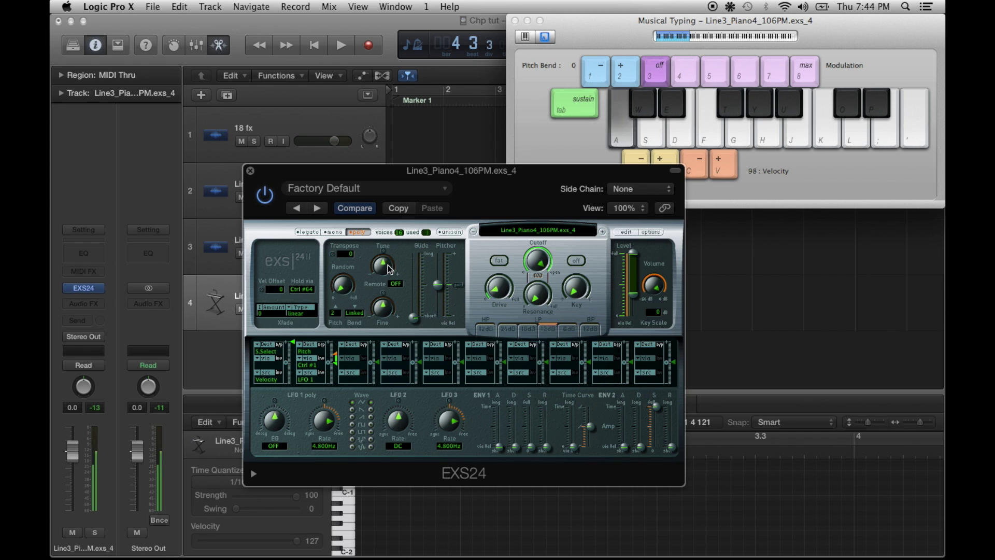
key("w")
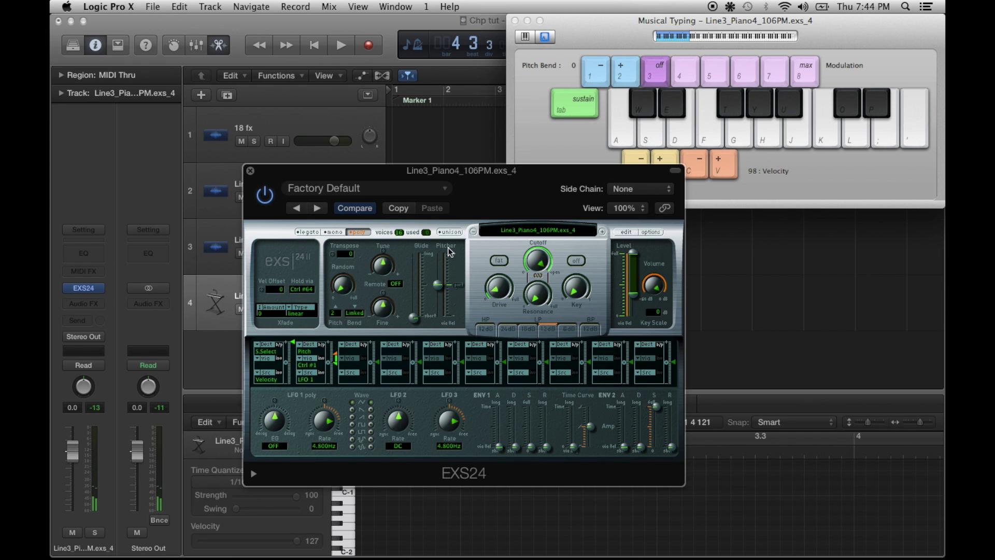
- Set the EXS24 Pitcher to -3 and glide to 18 ms, auditioning the glide
left_click_drag(440, 288, 416, 312)
key("a")
key("a")
key("a")
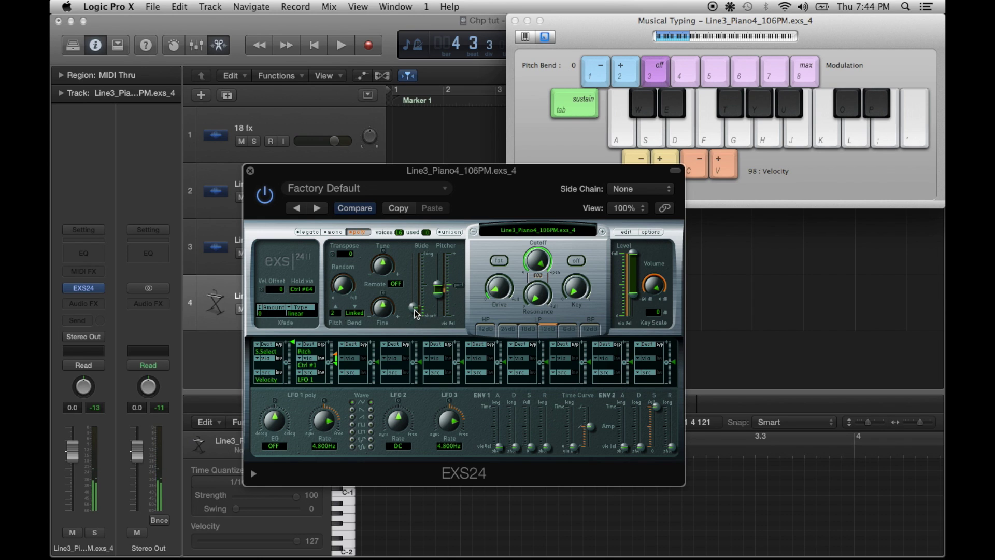
key("a")
key("d")
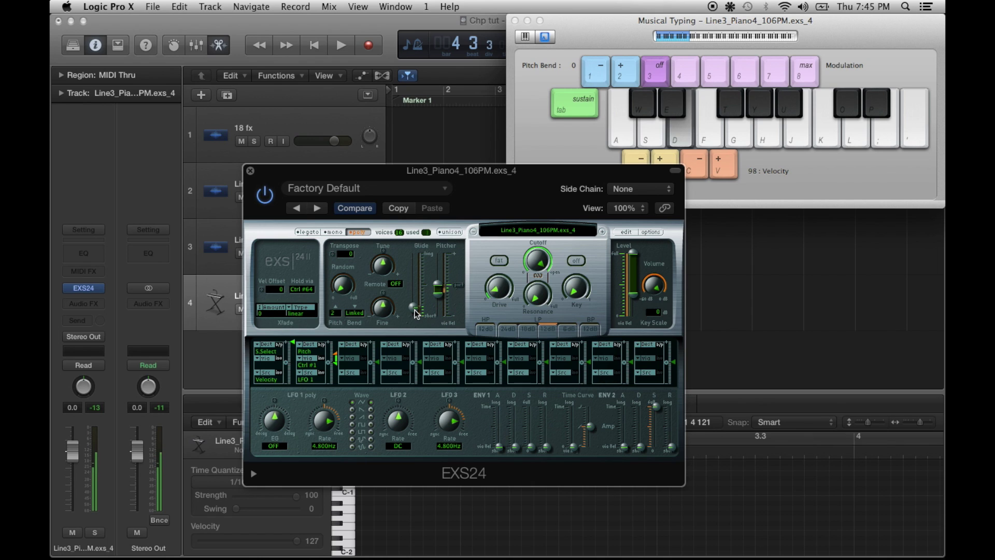
key("w")
key("w")
key("e")
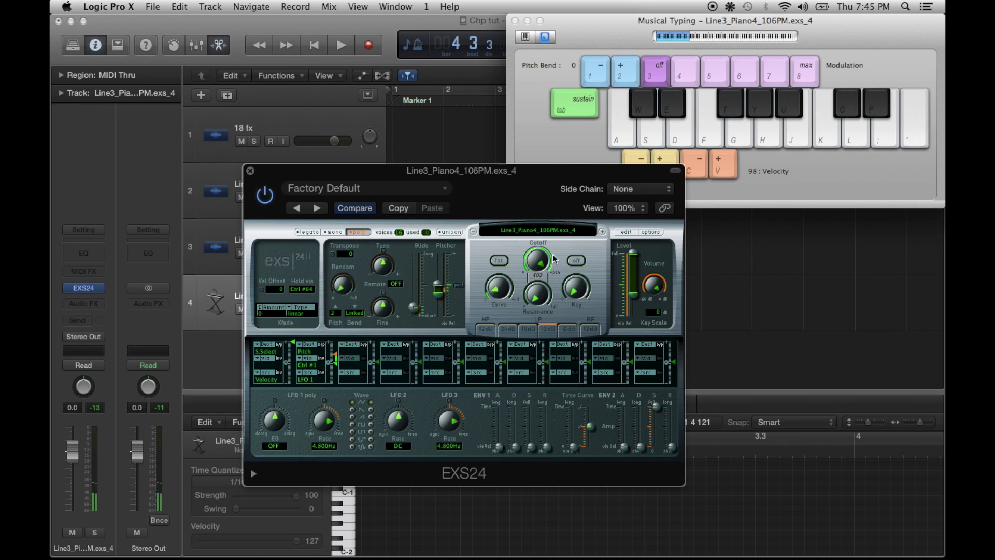
key("a")
key("s")
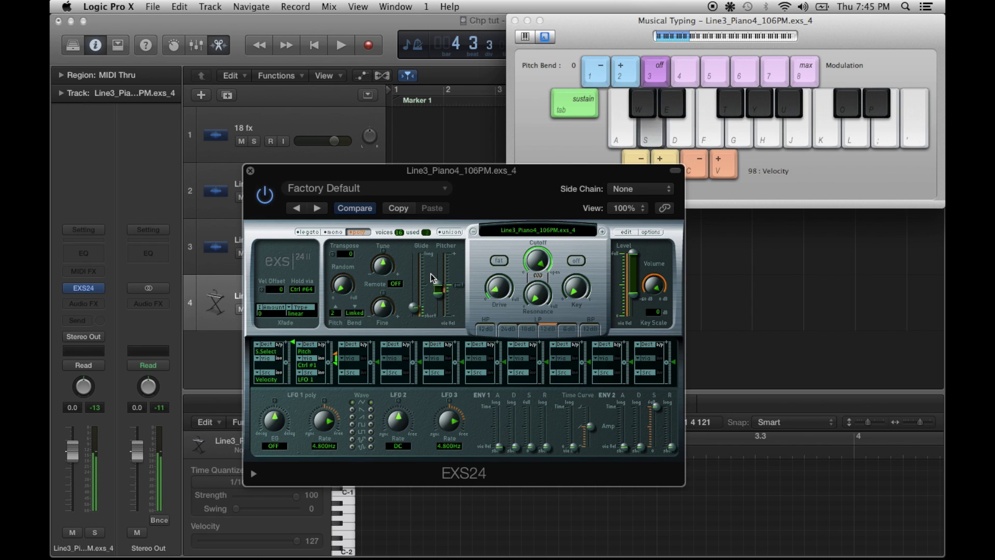
key("d")
key("w")
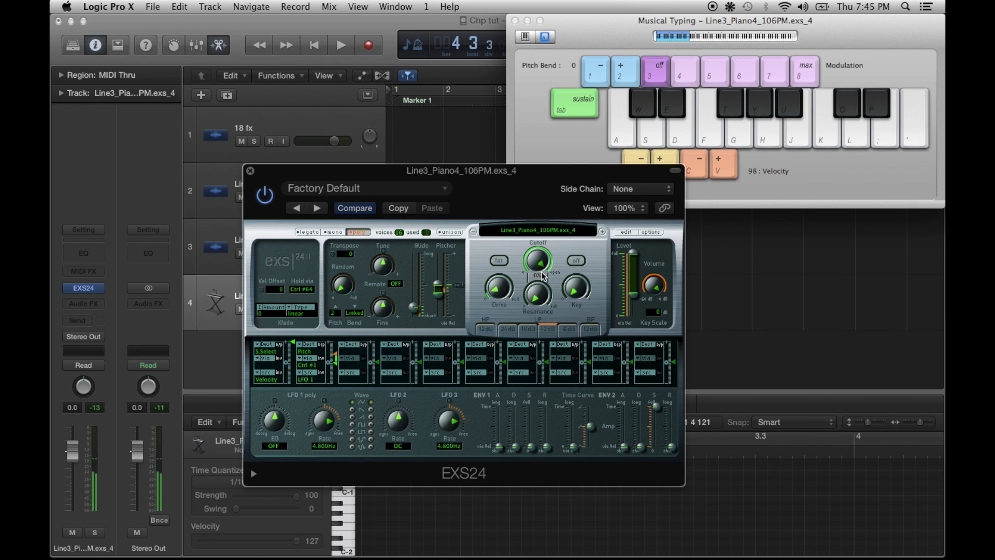
- Switch the EXS24 filter on, lower cutoff to 57.3%, and raise level to -8.5 dB
left_click(579, 262)
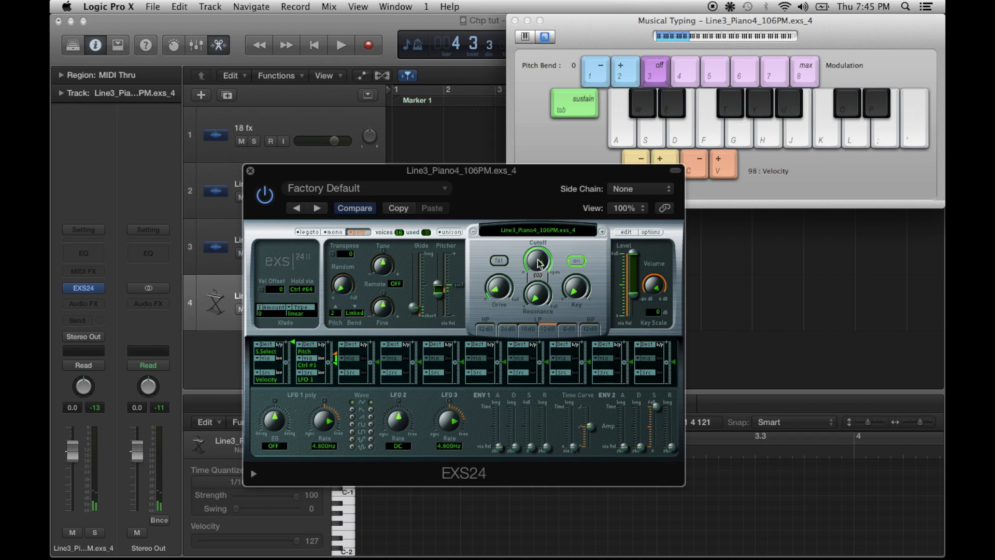
key("a")
mouse_move(539, 265)
left_mouse_down()
mouse_move(547, 311)
mouse_move(540, 262)
left_mouse_up()
key("a")
key("a")
key("a")
left_click_drag(634, 290, 635, 270)
key("a")
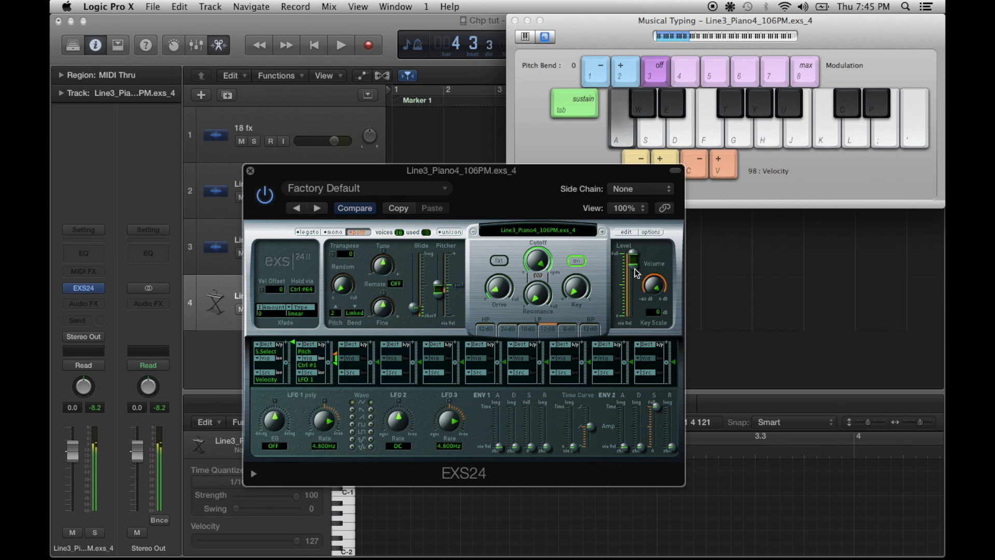
key("w")
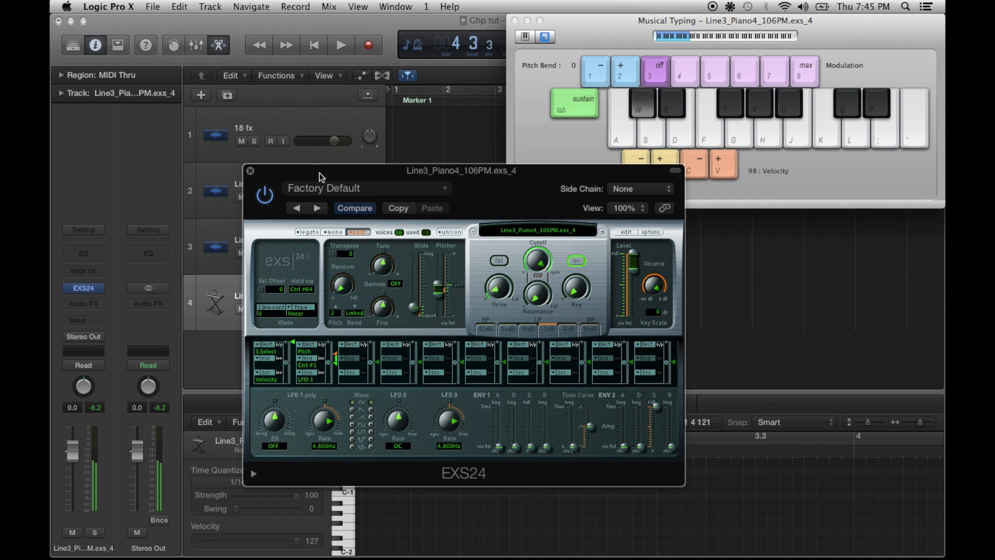
- Adjust the amp envelope attack and release, audition them, and close the EXS24 window
left_click(626, 446)
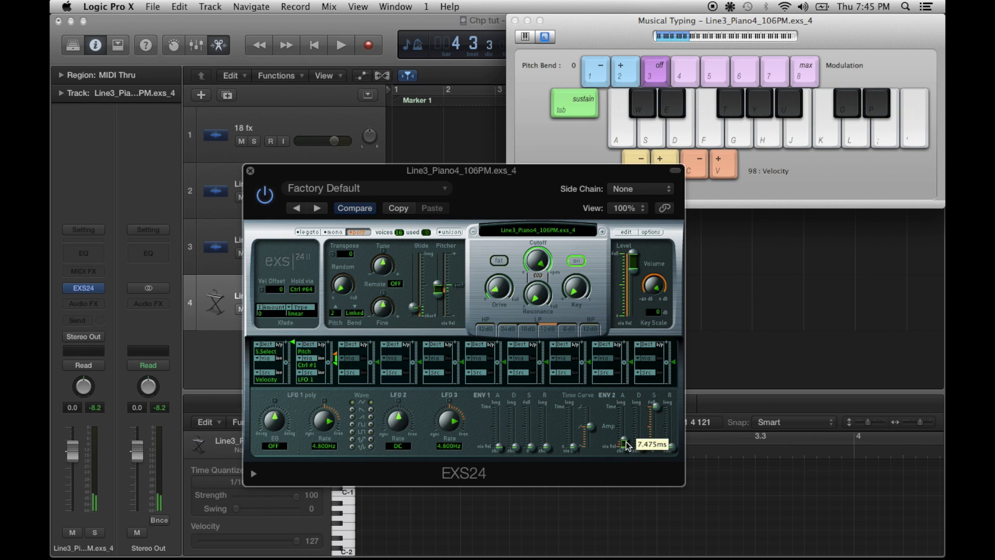
left_click_drag(627, 446, 672, 440)
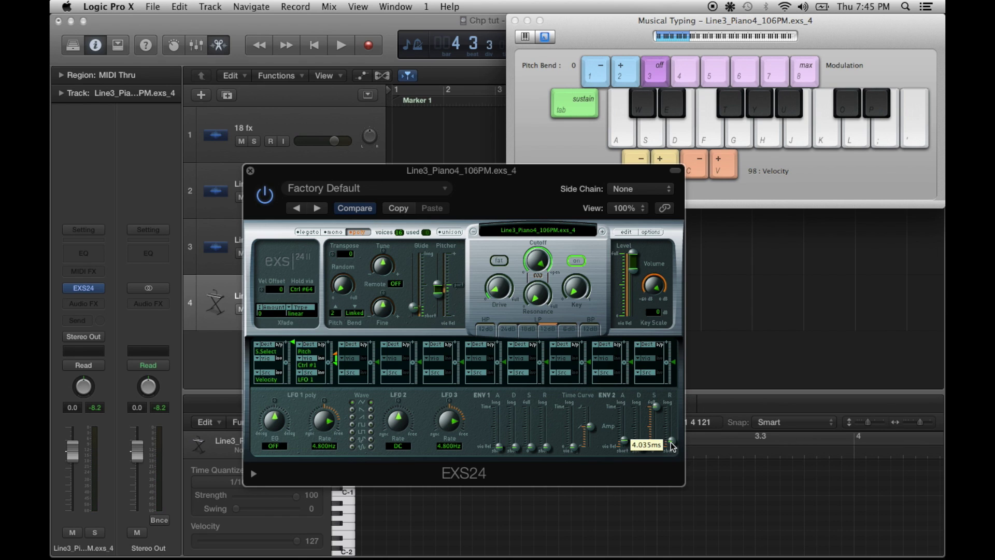
key("w")
key("a")
key("s")
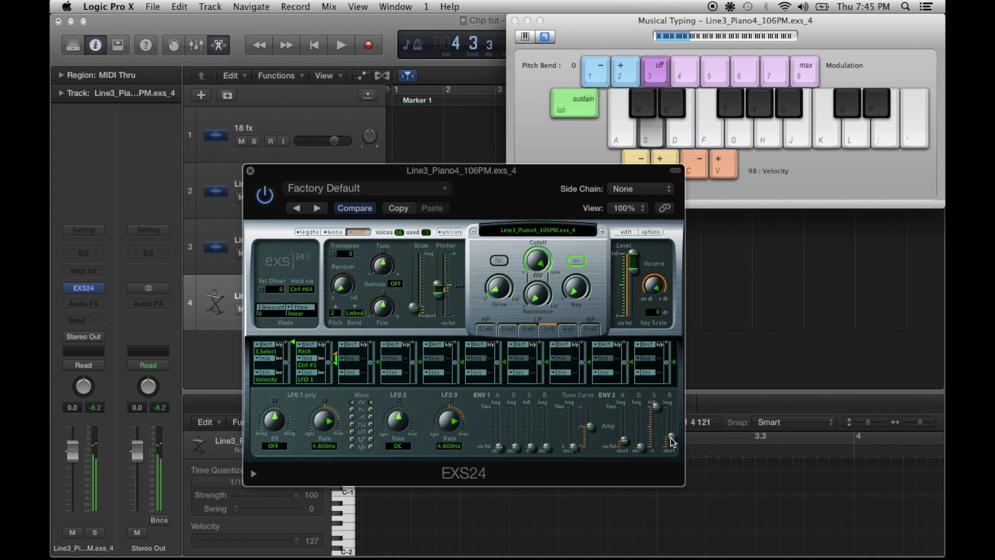
key("e")
key("e")
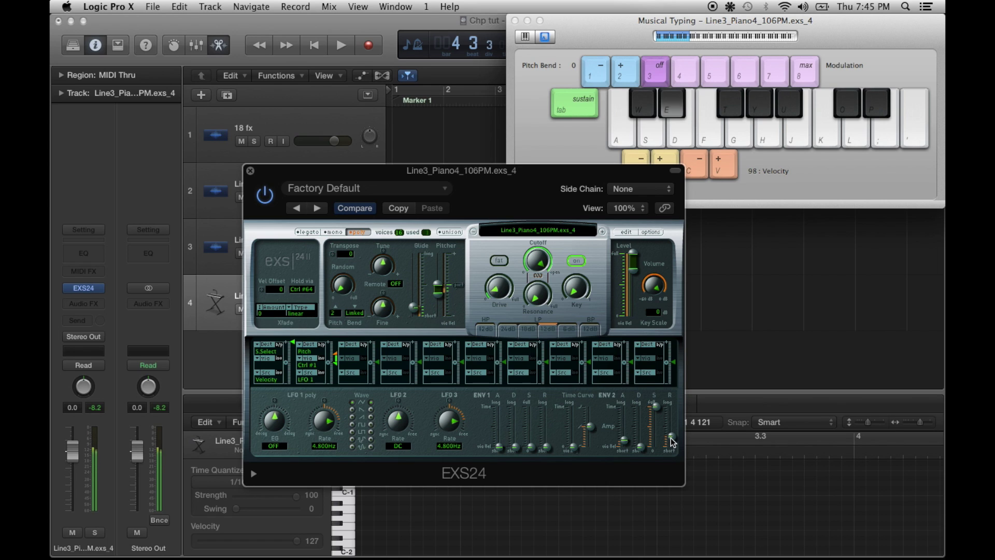
key("e")
key("e")
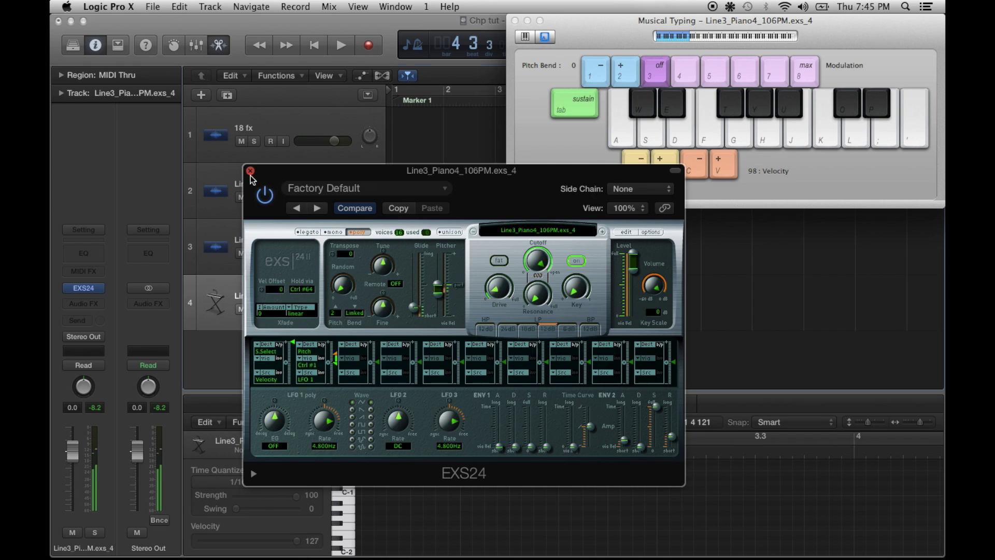
left_click(250, 171)
- Add a Stereo Delay and narrow its cut range to 460–5600 Hz
left_click(83, 304)
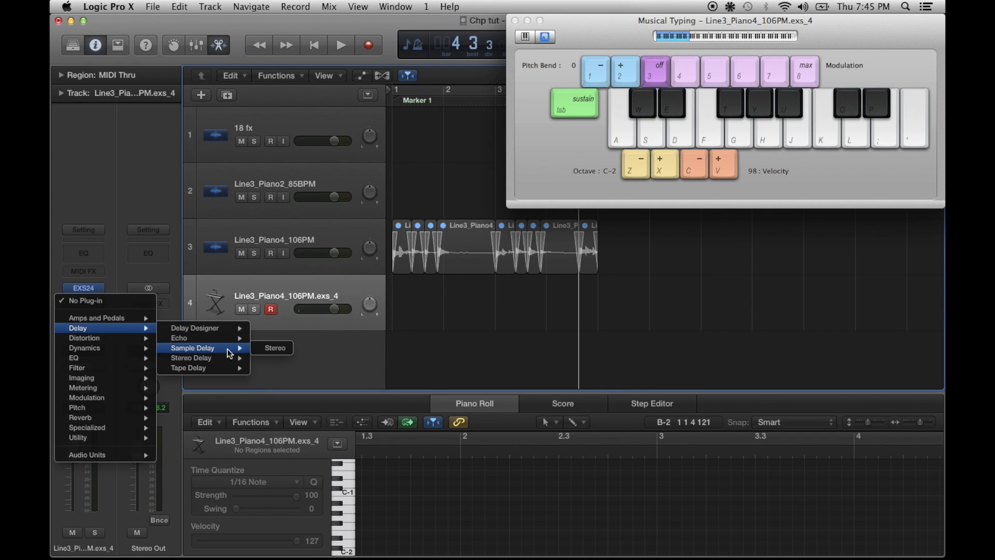
mouse_move(192, 358)
left_click(275, 357)
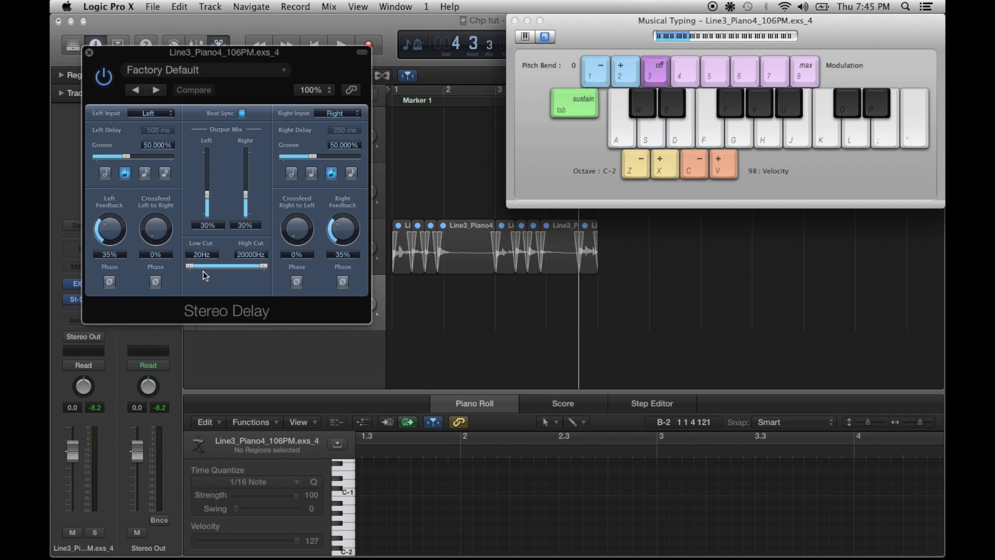
mouse_move(192, 267)
left_mouse_down()
mouse_move(267, 268)
mouse_move(219, 265)
left_mouse_up()
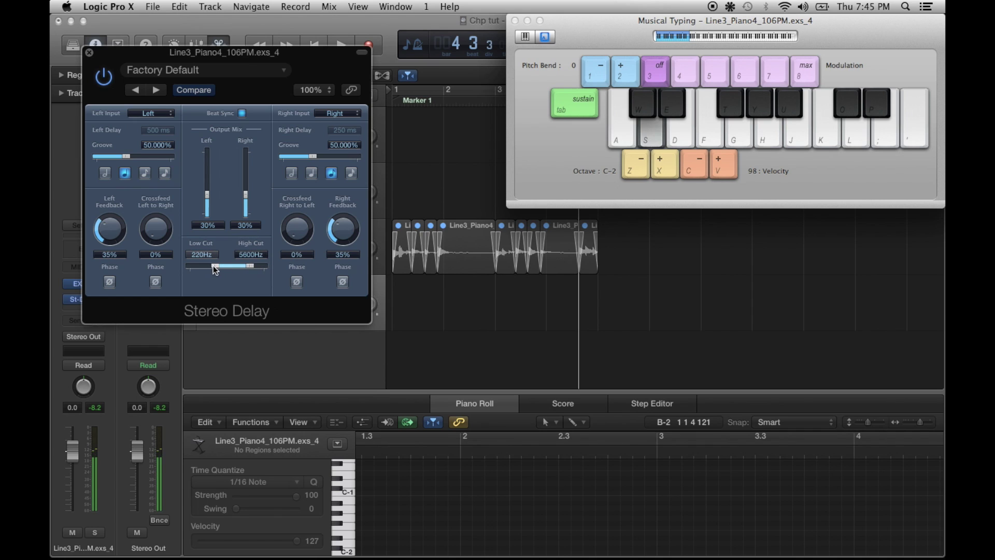
- Set Right delay 1/32, feedbacks 17%/13%, groove 48%, left mix 22%, then close
left_click(351, 173)
left_click_drag(342, 228, 331, 238)
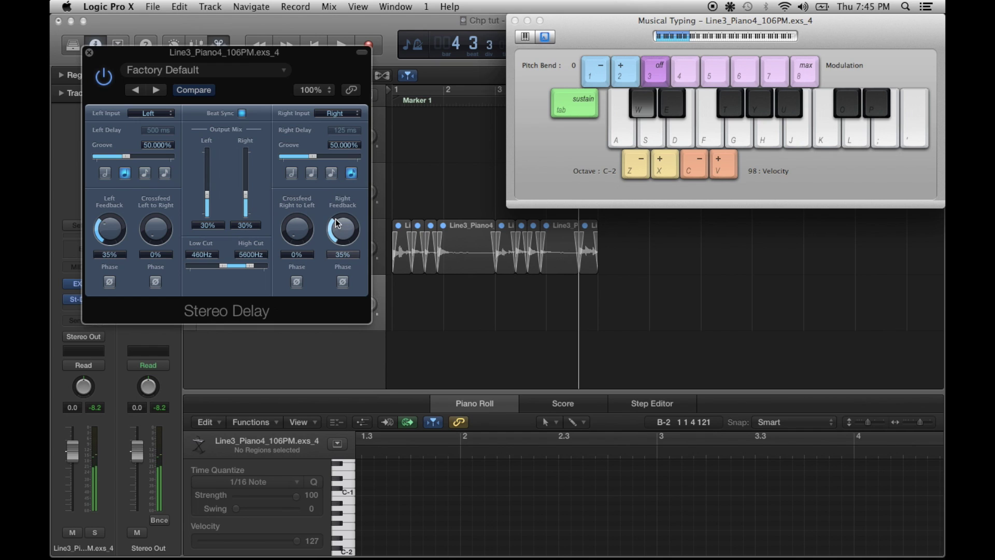
left_click_drag(109, 228, 100, 239)
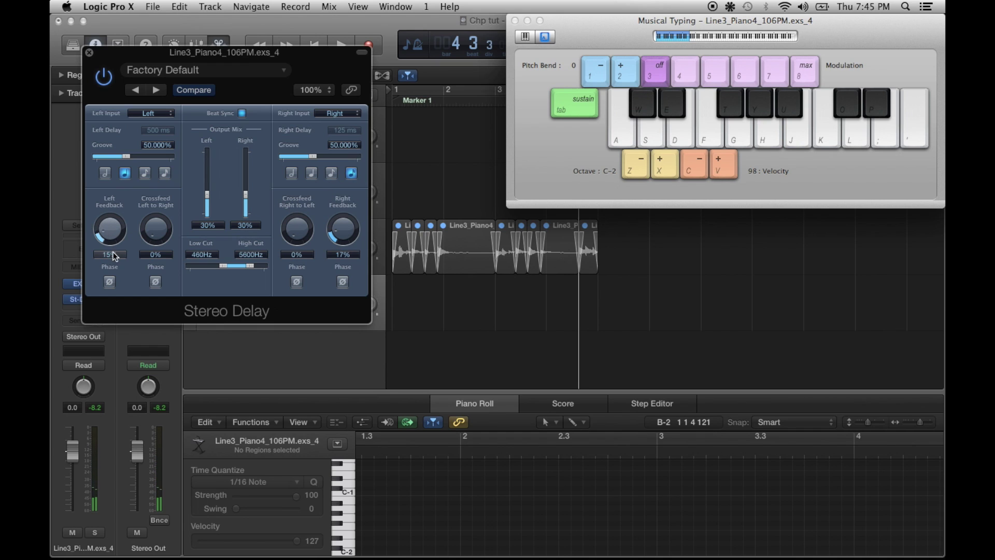
left_click_drag(311, 156, 308, 156)
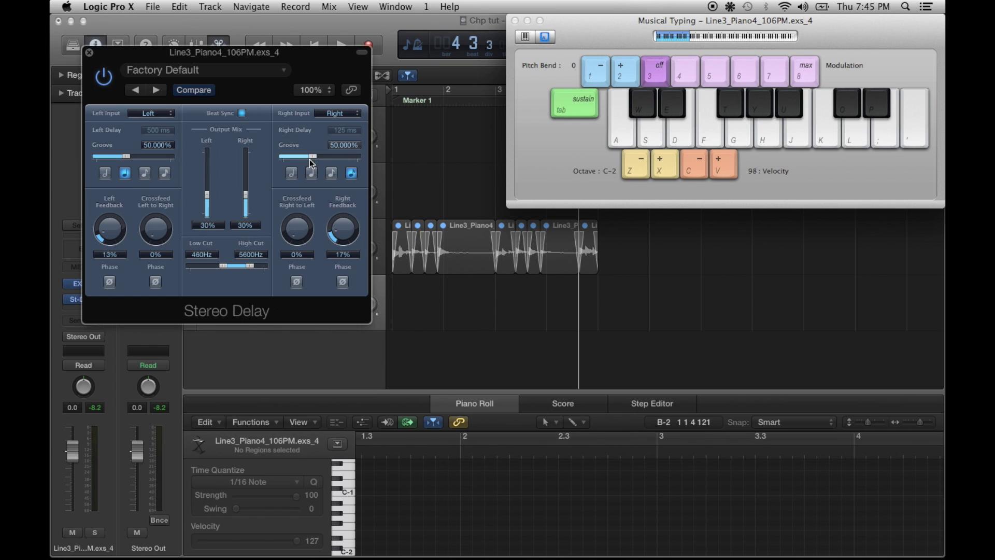
left_click(208, 204)
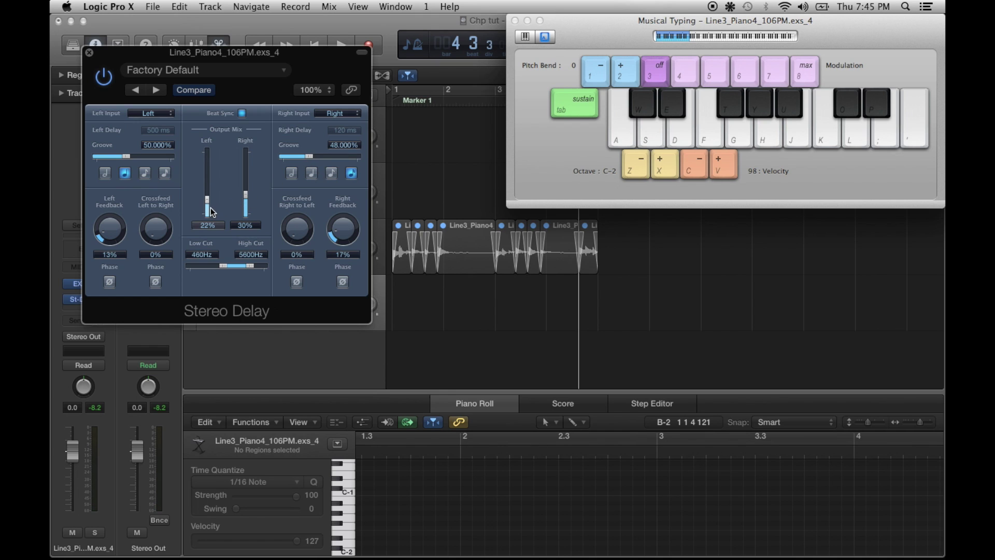
left_click_drag(246, 195, 245, 204)
left_click(91, 54)
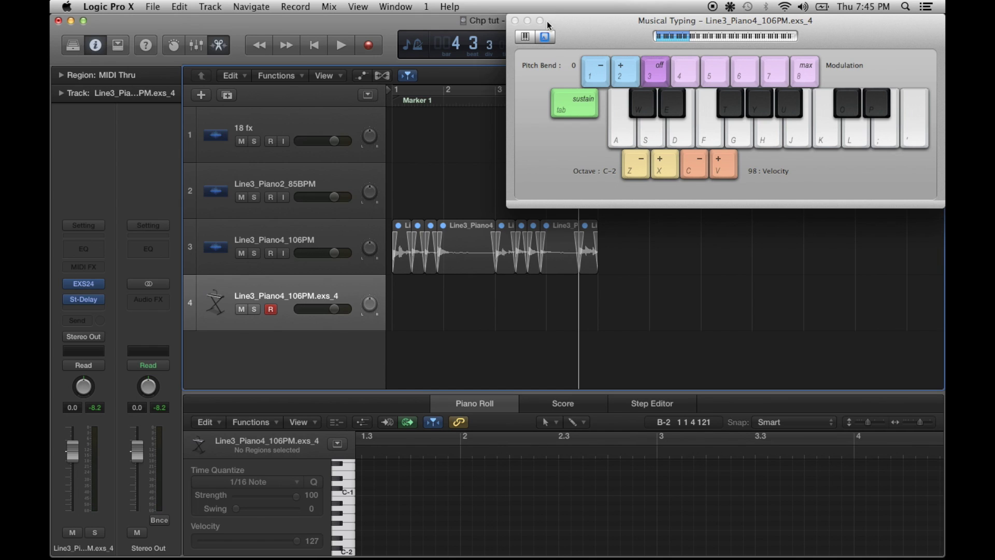
- Move Musical Typing aside, audition slices, and return the playhead to the song start
left_click_drag(610, 21, 516, 64)
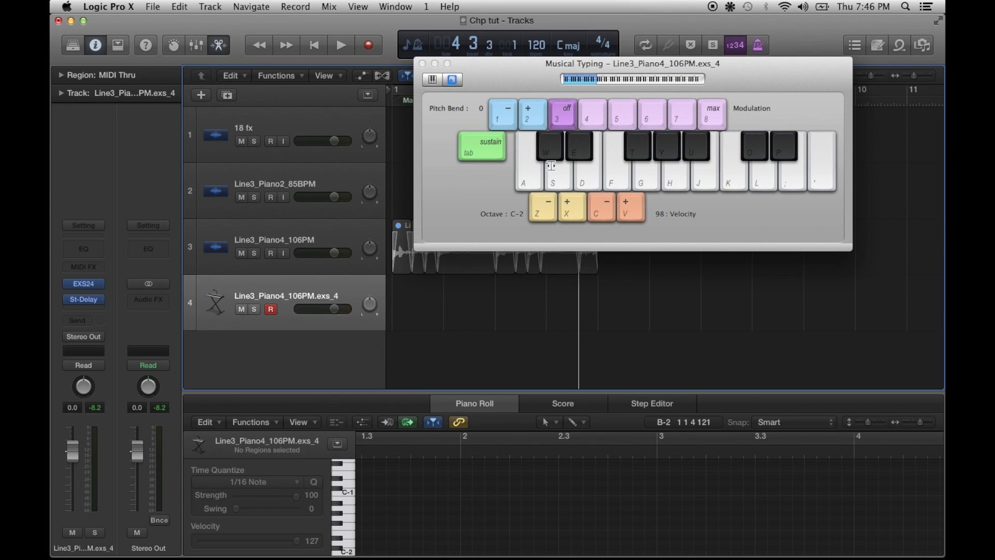
key("a")
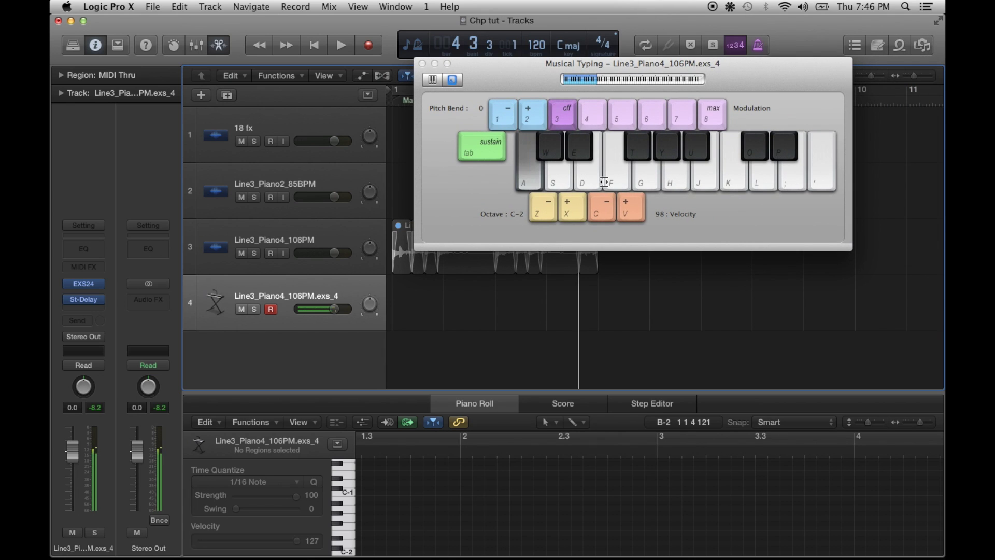
key("s")
key("w")
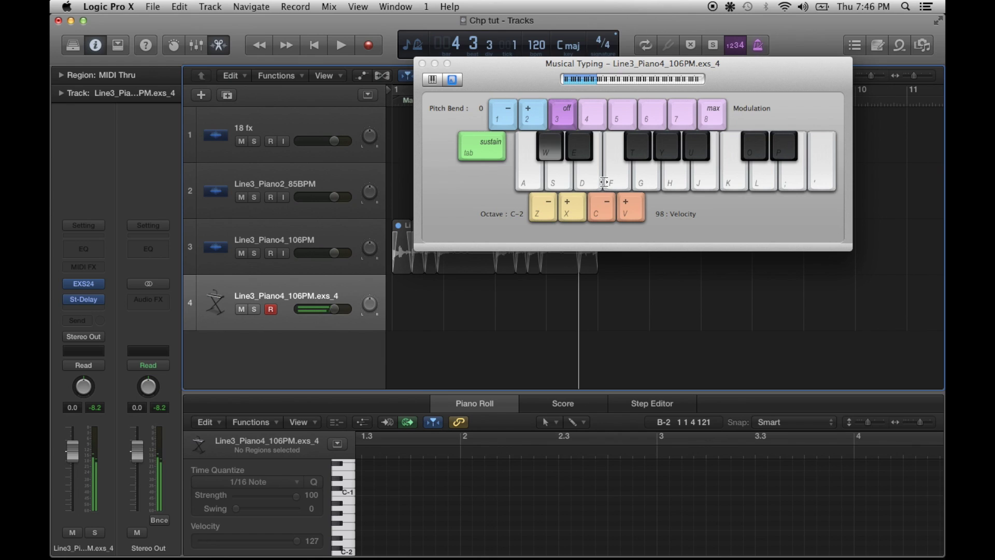
key("a")
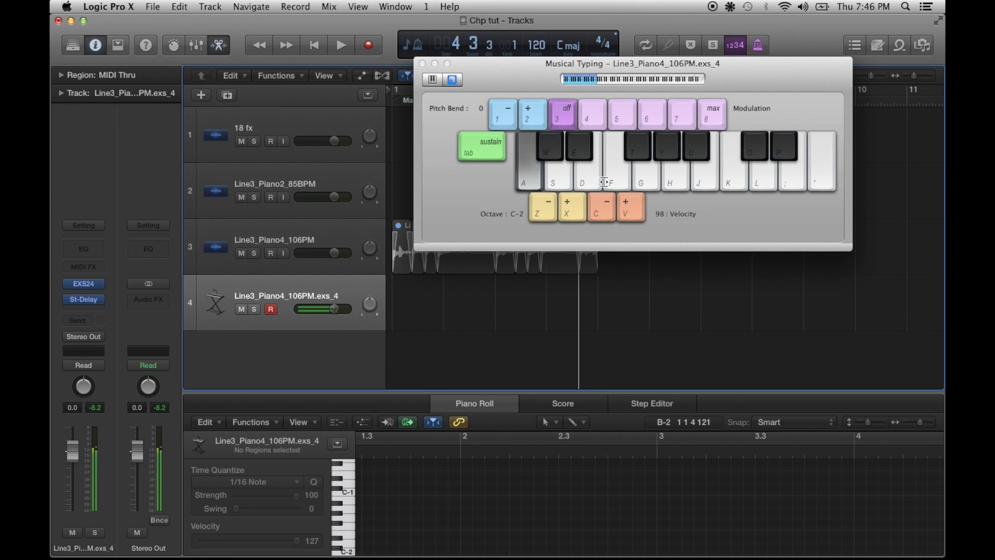
key("w")
key("Return")
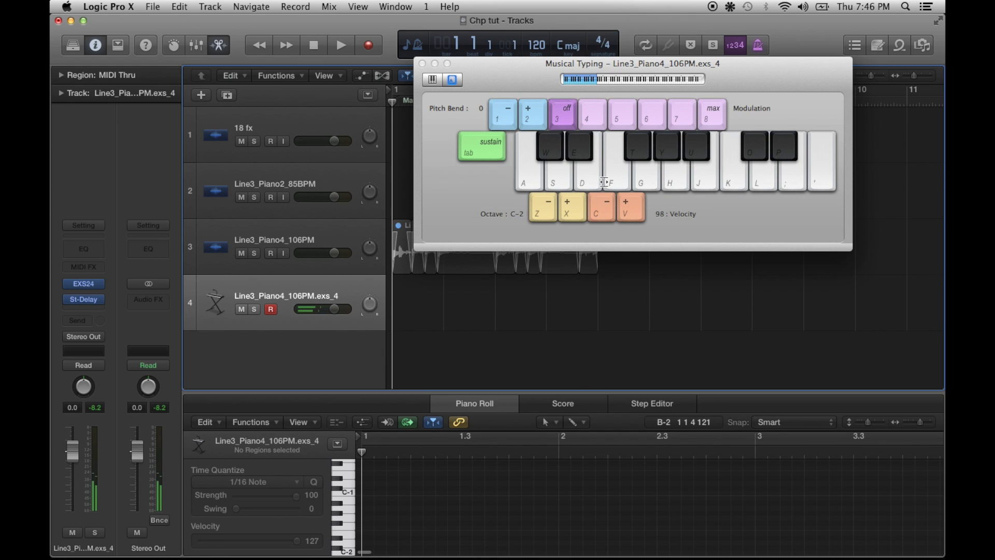
- Record A, S, W and E slice notes live onto the sampler track
key("r")
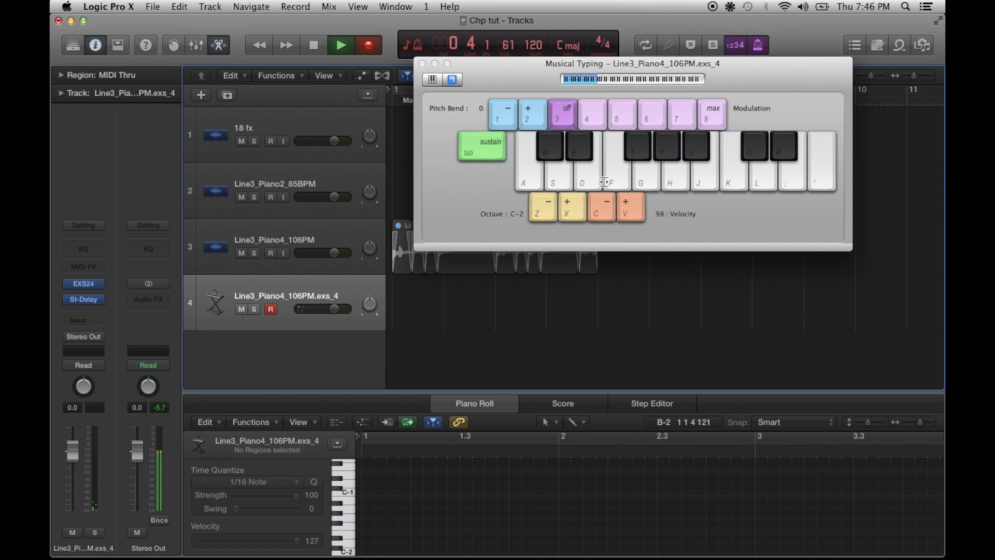
key("a")
key("s")
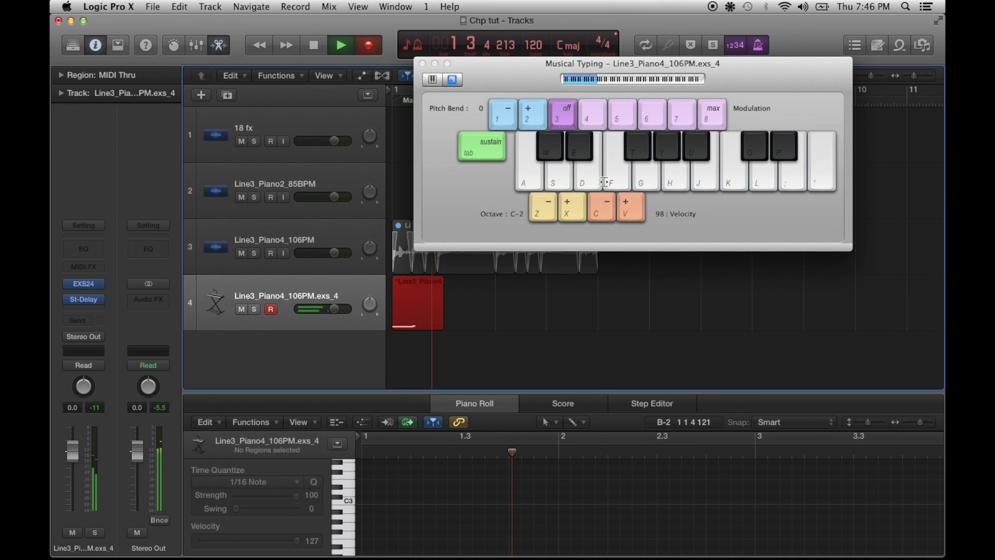
key("w")
key("e")
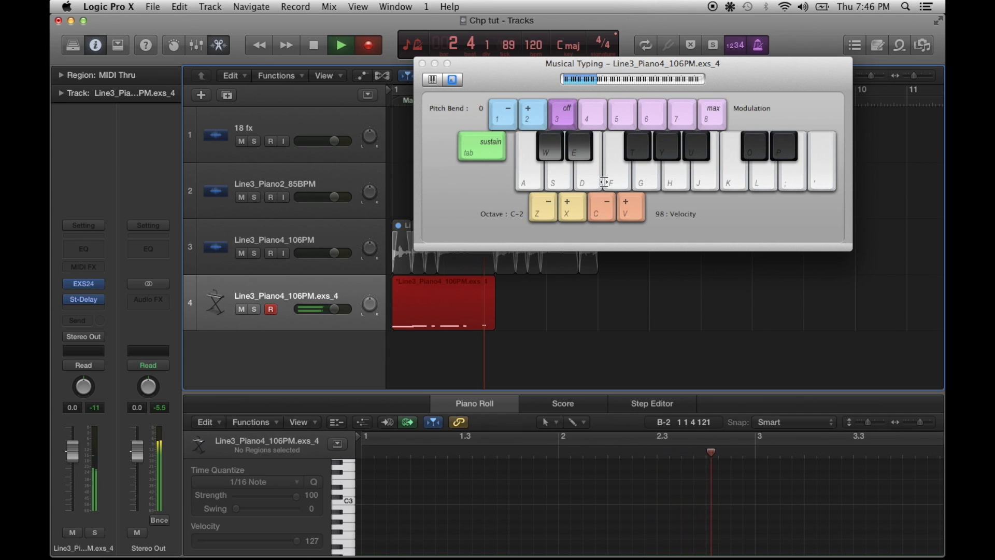
key("w")
key("a")
key("e")
key("s")
key("s")
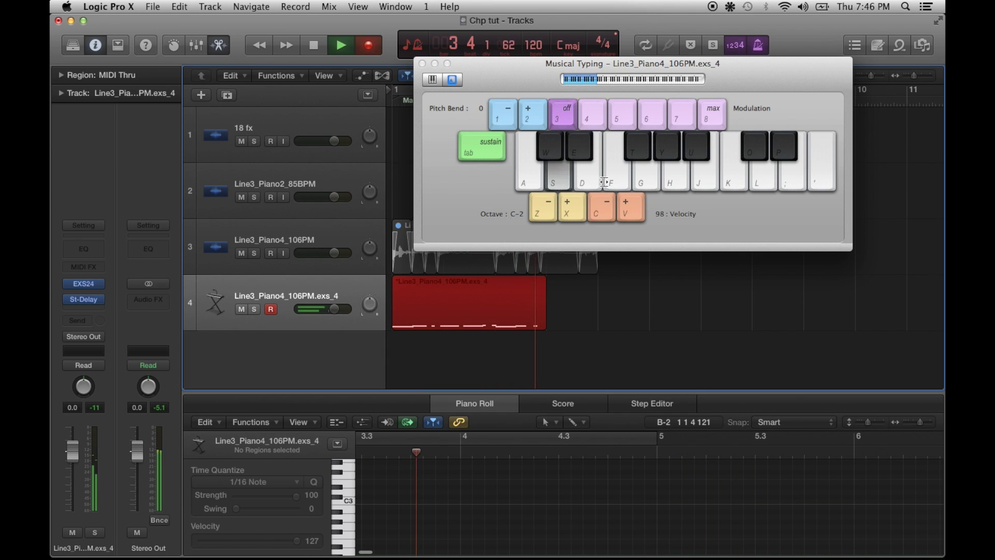
key("w")
key("w")
key("e")
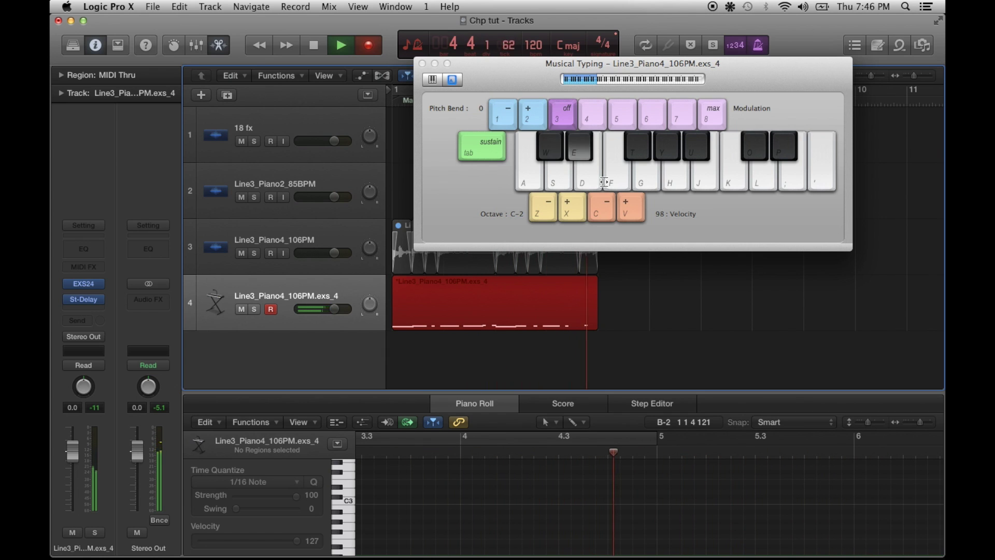
key("space")
- Set a cycle over bars 1–5 and play the recording looped, then stop at bar 1
left_click_drag(494, 77, 608, 237)
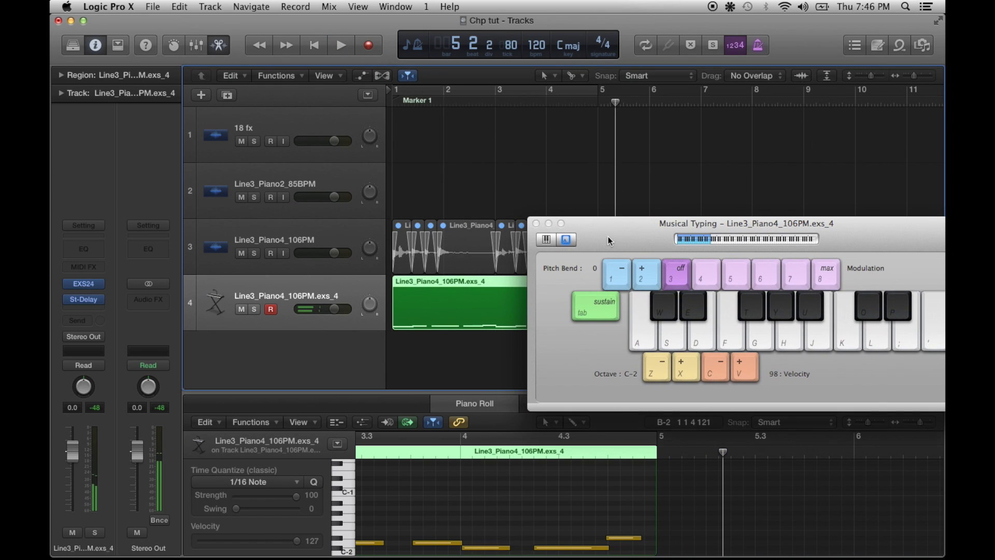
left_click(528, 94)
key("space")
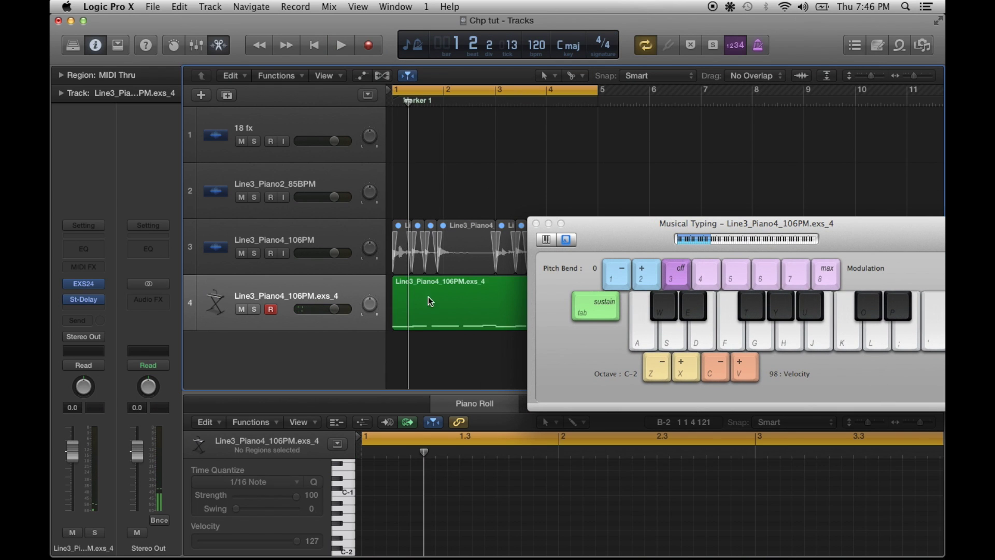
left_click(399, 544)
key("space")
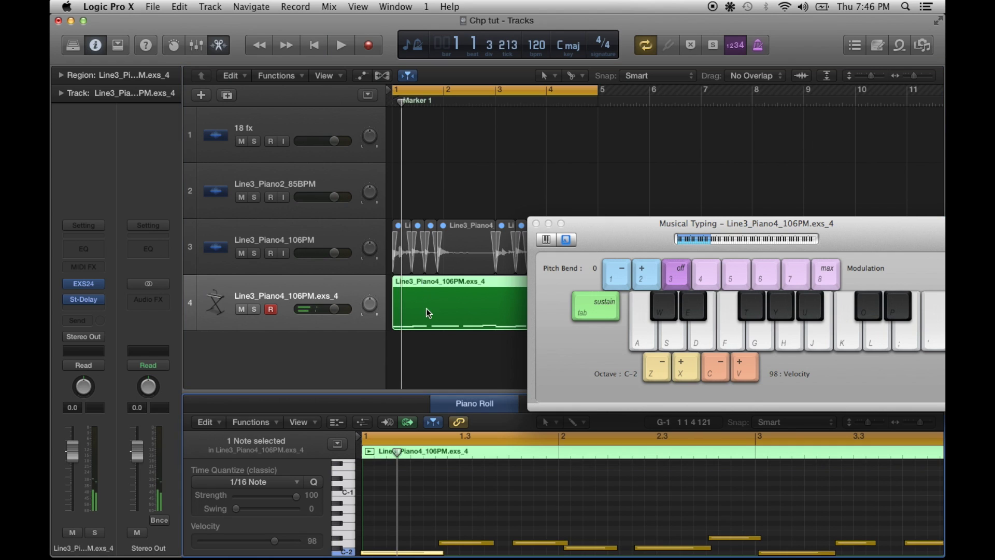
- Check the first note's start in a separate editor, close it and Musical Typing, then stop playback
key("super+4")
scroll(279, 340, "down", 2)
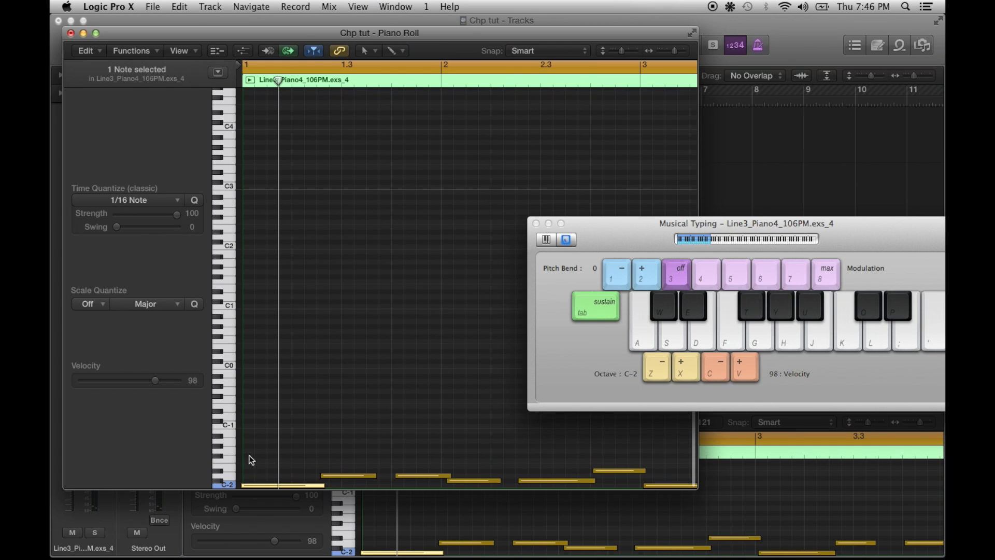
left_click(246, 483)
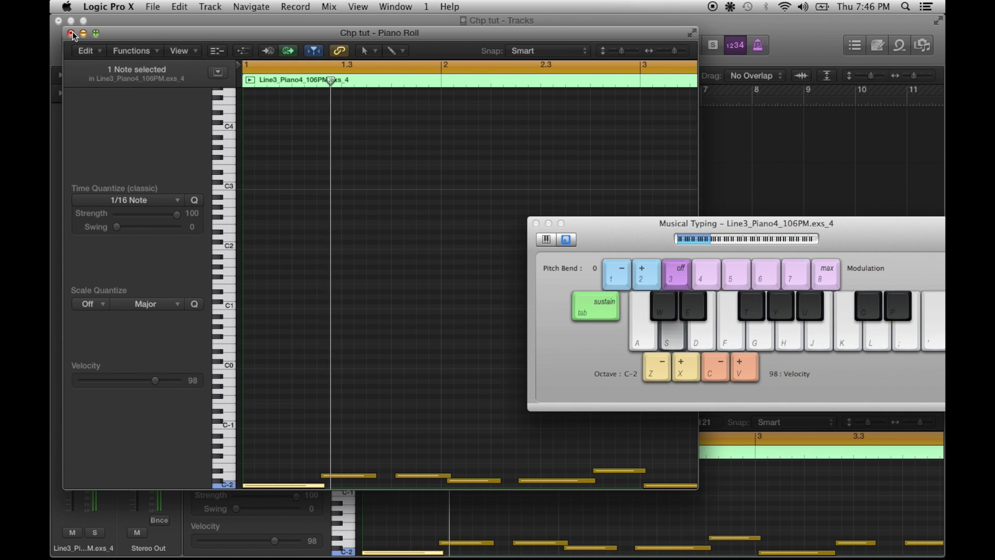
key("super+w")
scroll(495, 247, "down", 3)
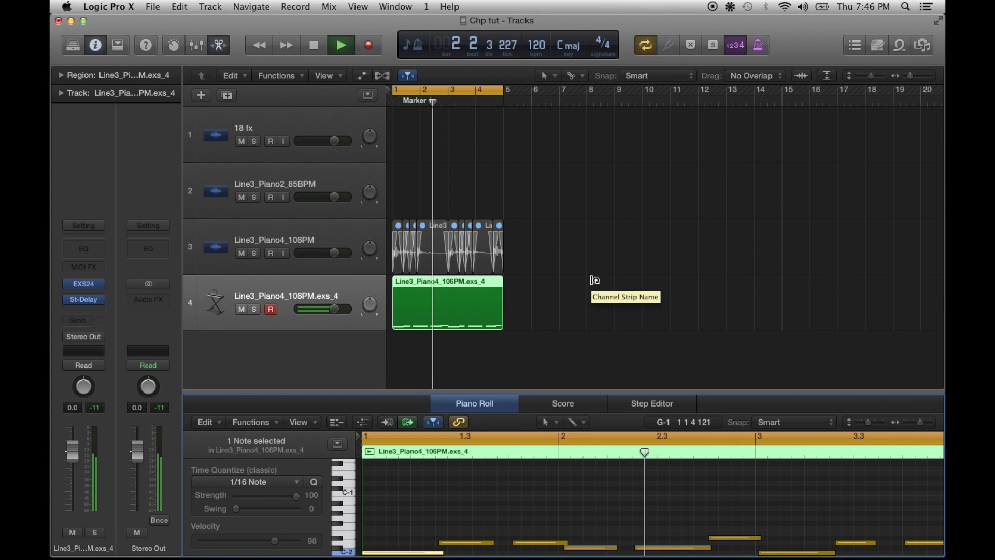
scroll(598, 174, "down", 2)
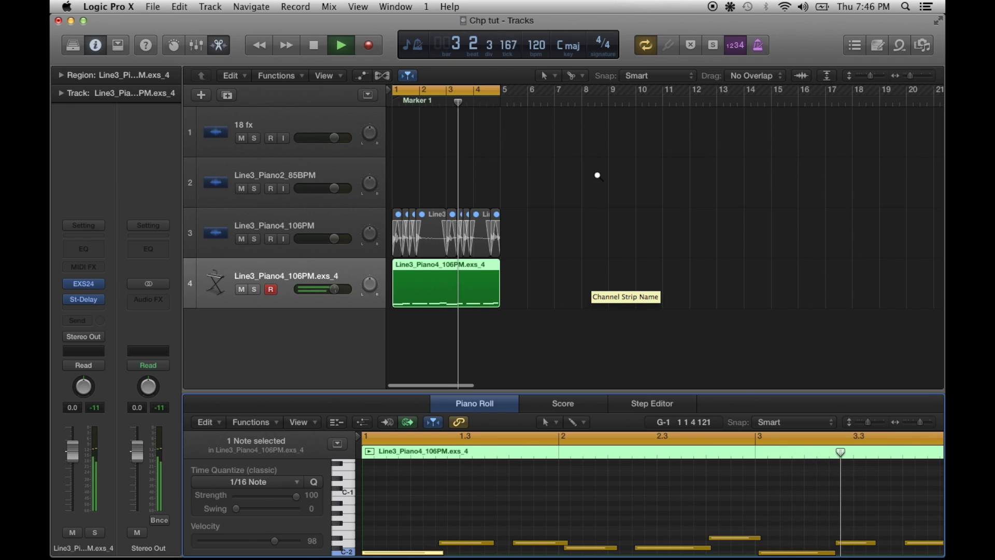
scroll(597, 174, "down", 1)
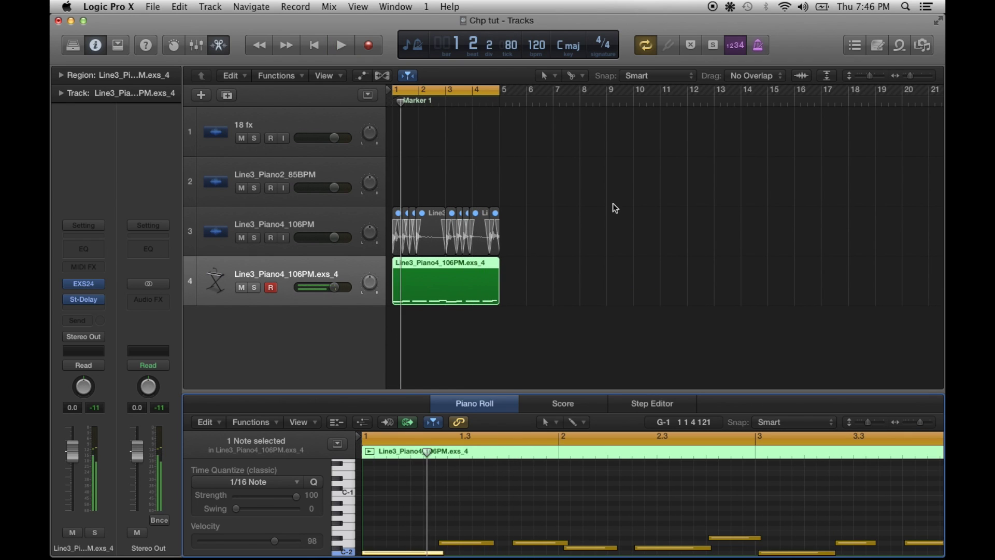
key("space")
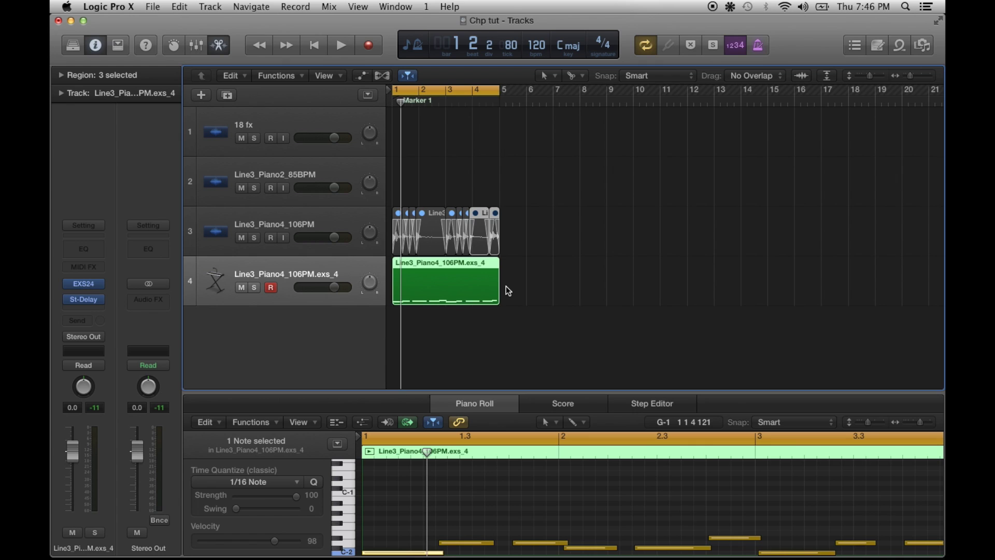
key("super+Up")
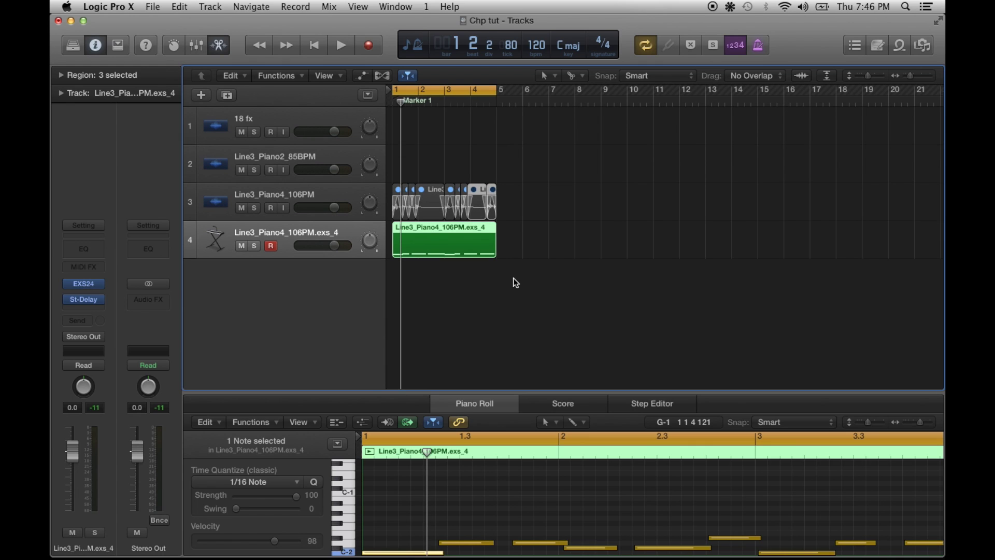